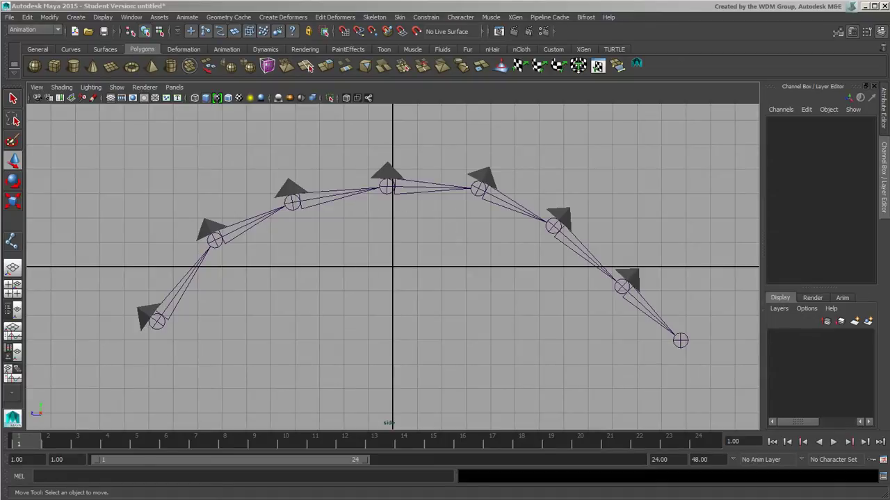
Bring the IK solver notes in Notepad to the front and delete the ikPAsolver line.
{"action": "key", "text": "alt+Tab"}
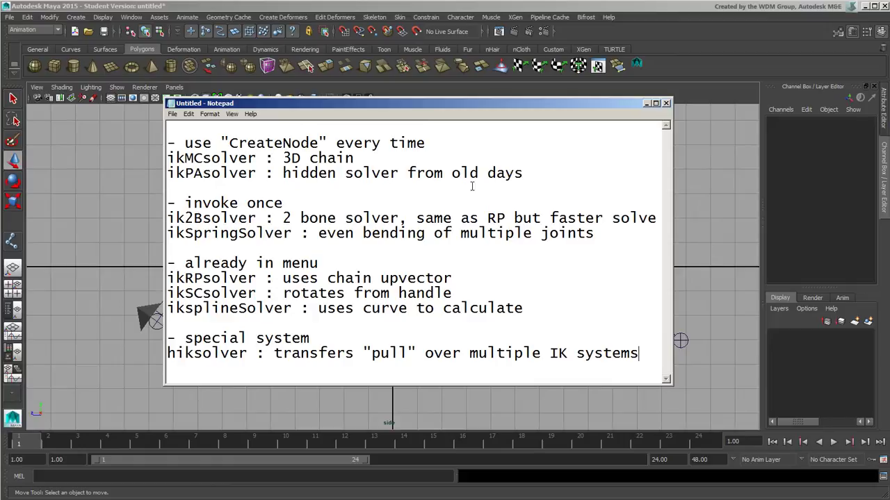
{"action": "left_click_drag", "start_coordinate": [527, 173], "coordinate": [149, 174]}
{"action": "key", "text": "Delete"}
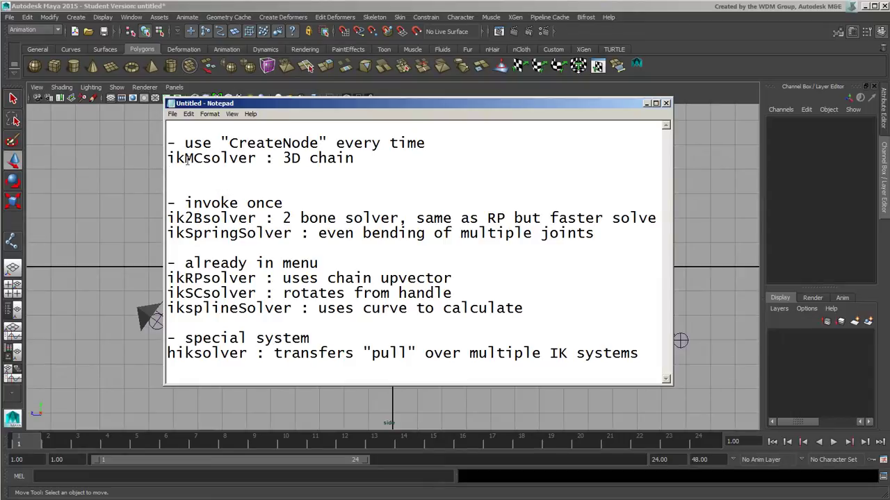
Select the ikMCsolver line, check Maya's Help menu without choosing anything, then deselect the line in Notepad.
{"action": "left_click_drag", "start_coordinate": [354, 160], "coordinate": [167, 160]}
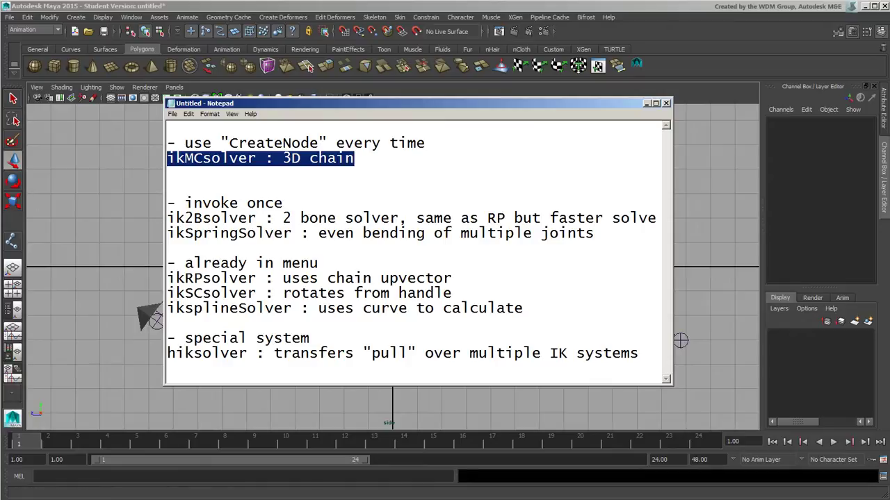
{"action": "left_click", "coordinate": [609, 17]}
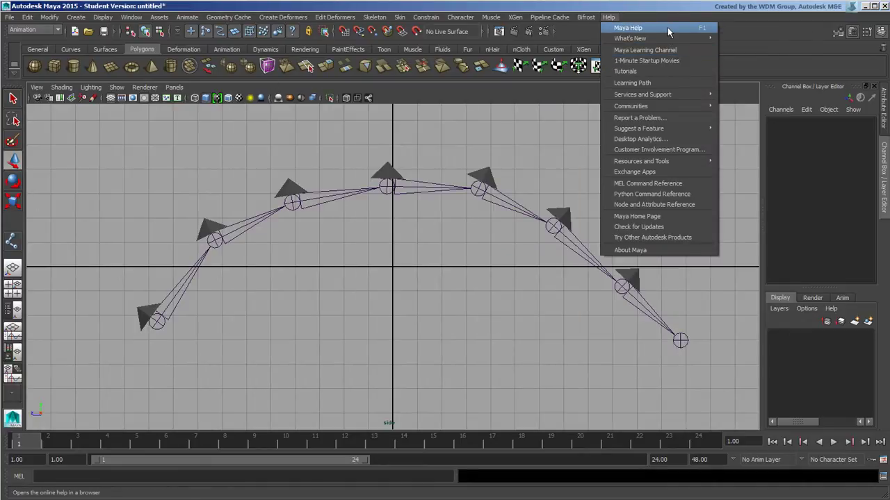
{"action": "left_click", "coordinate": [721, 12]}
{"action": "key", "text": "alt+Tab"}
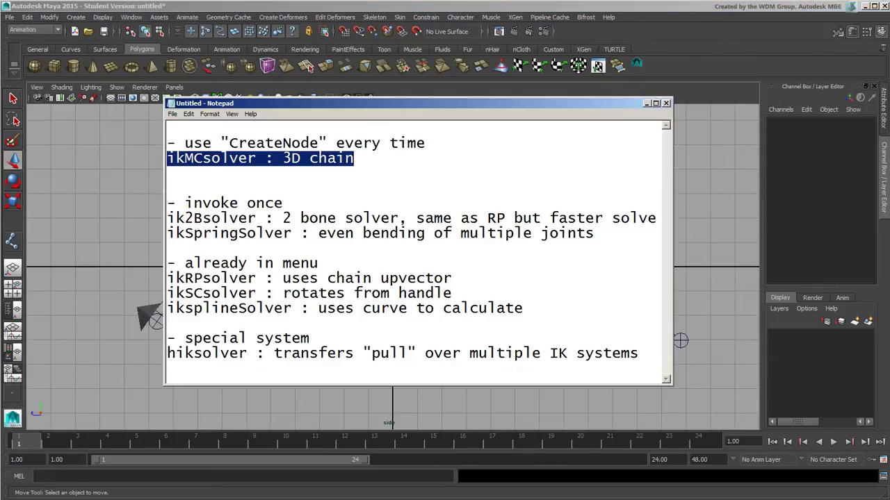
{"action": "left_click", "coordinate": [371, 163]}
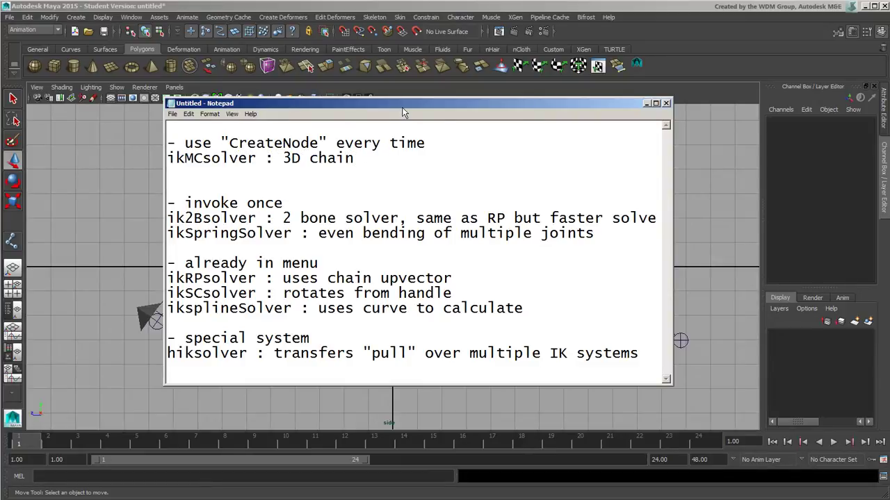
Drag the Notepad notes window off the left edge so Maya's side view of the bent chain shows.
{"action": "mouse_move", "coordinate": [404, 103]}
{"action": "left_mouse_down"}
{"action": "mouse_move", "coordinate": [389, 373]}
{"action": "mouse_move", "coordinate": [395, 191]}
{"action": "mouse_move", "coordinate": [408, 110]}
{"action": "left_mouse_up"}
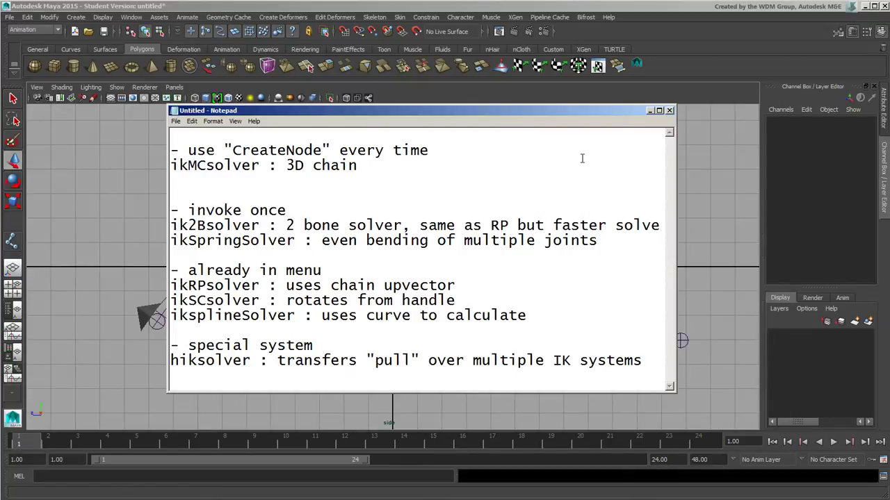
{"action": "left_click_drag", "start_coordinate": [586, 110], "coordinate": [0, 136]}
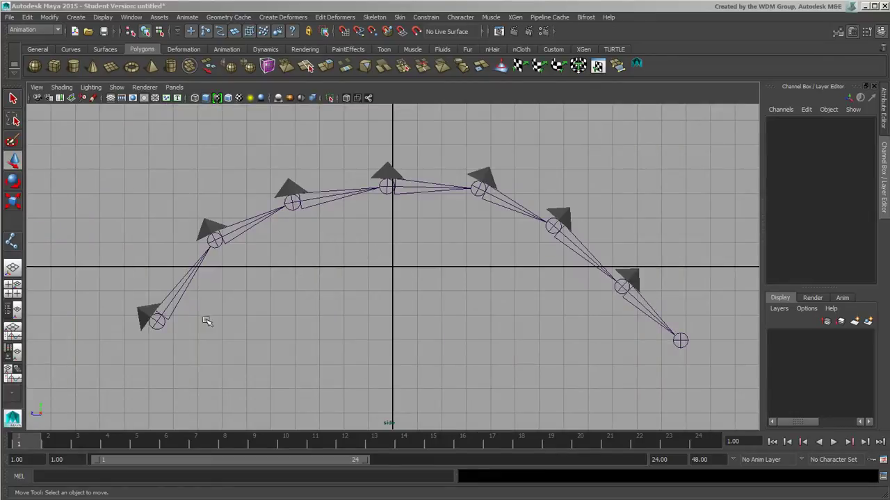
Run 'createNode ikMCsolver;' in the MEL command line, fixing the capital C, creating ikMCsolver1 and ikMCsolver2.
{"action": "left_click", "coordinate": [82, 478]}
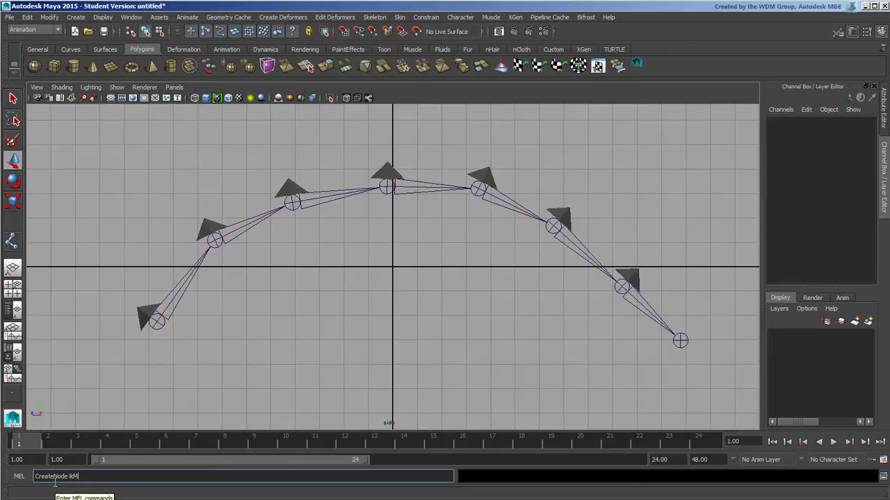
{"action": "type", "text": "ver"}
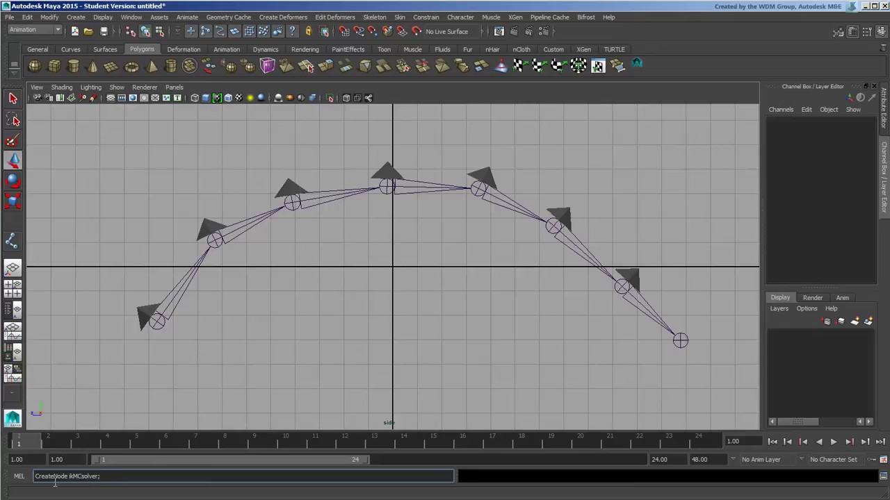
{"action": "type", "text": ";"}
{"action": "key", "text": "Return"}
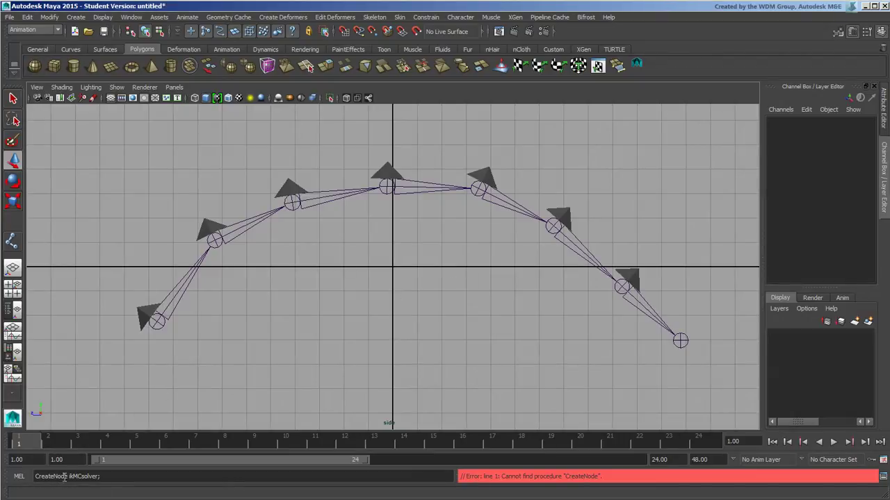
{"action": "key", "text": "Return"}
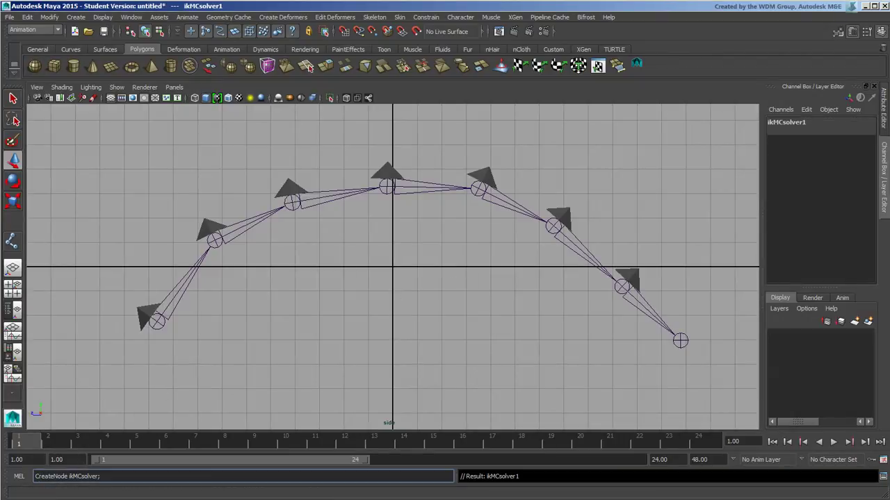
{"action": "key", "text": "BackSpace"}
{"action": "type", "text": "c"}
{"action": "key", "text": "Return"}
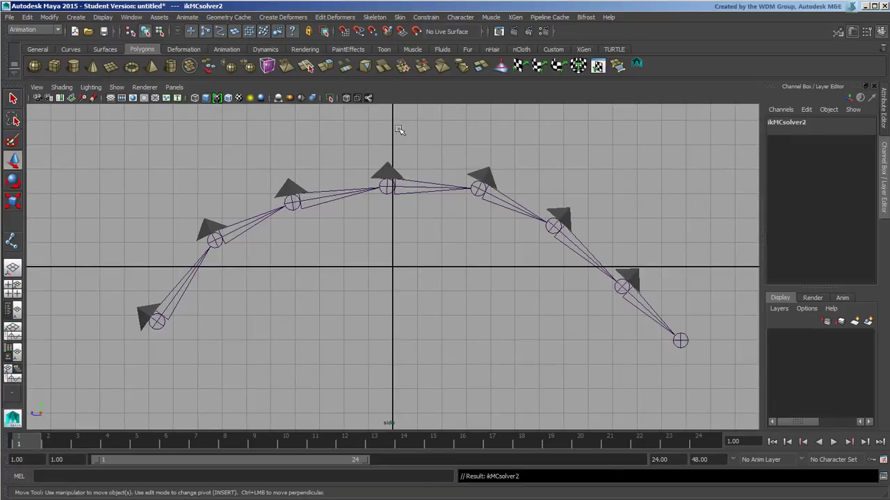
{"action": "left_click", "coordinate": [131, 17]}
{"action": "mouse_move", "coordinate": [157, 44]}
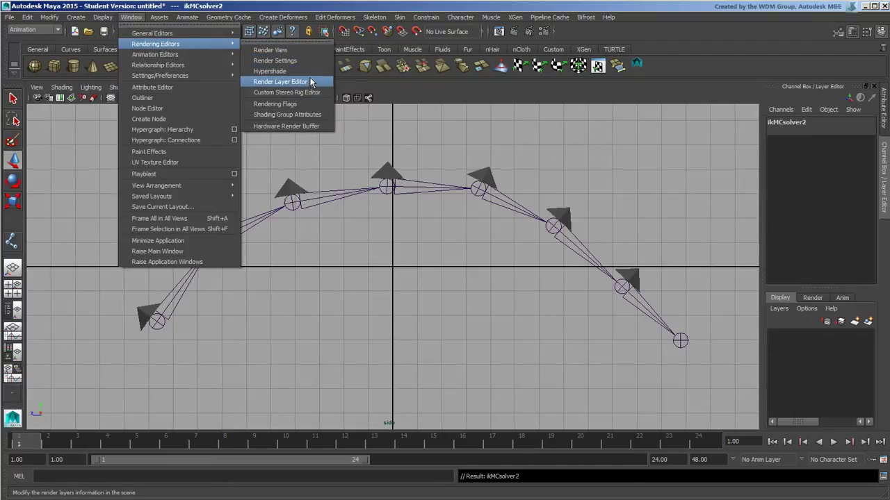
{"action": "key", "text": "Escape"}
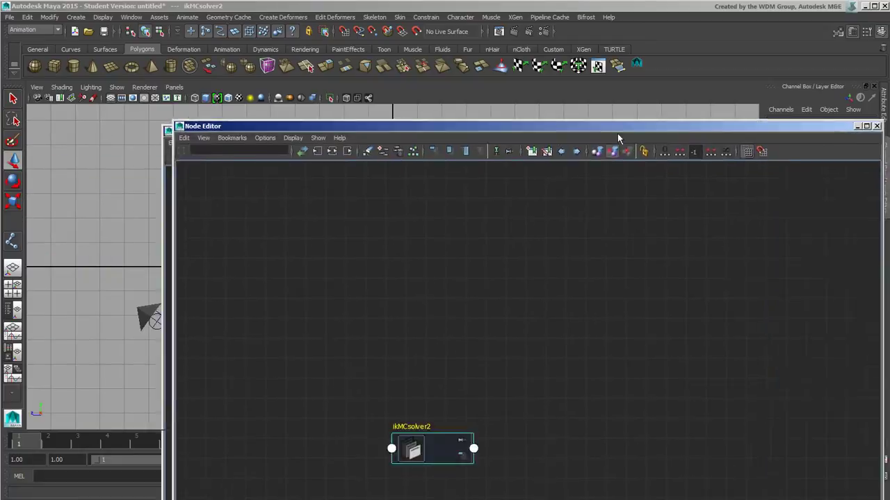
{"action": "left_click_drag", "start_coordinate": [617, 130], "coordinate": [626, 42]}
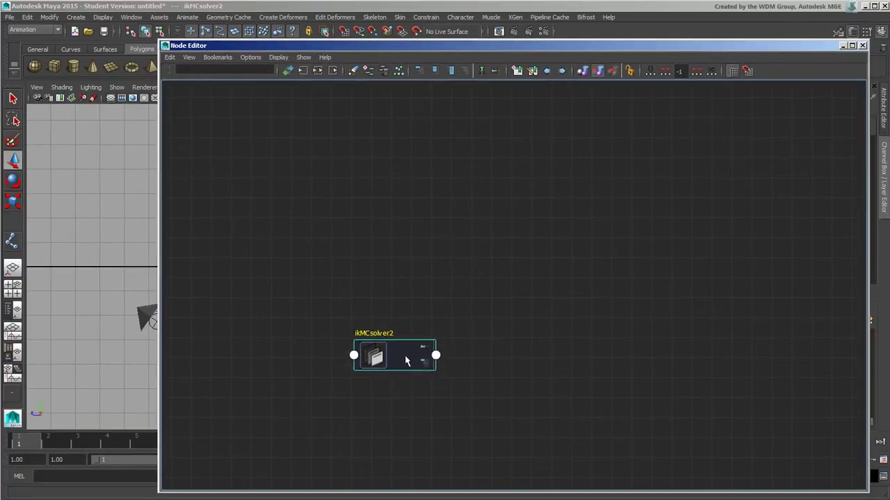
{"action": "left_click", "coordinate": [560, 5]}
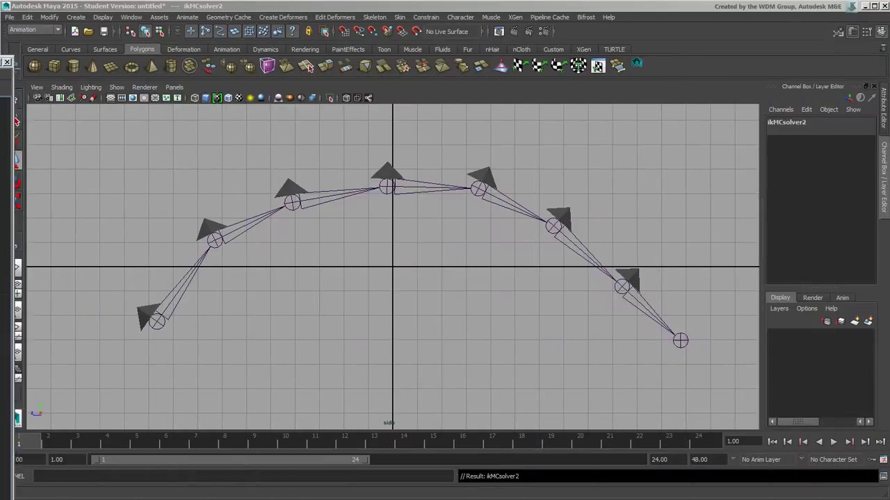
Switch to the Animation menu set, start Skeleton > IK Handle Tool and pick the first joint as chain start.
{"action": "left_click", "coordinate": [159, 17]}
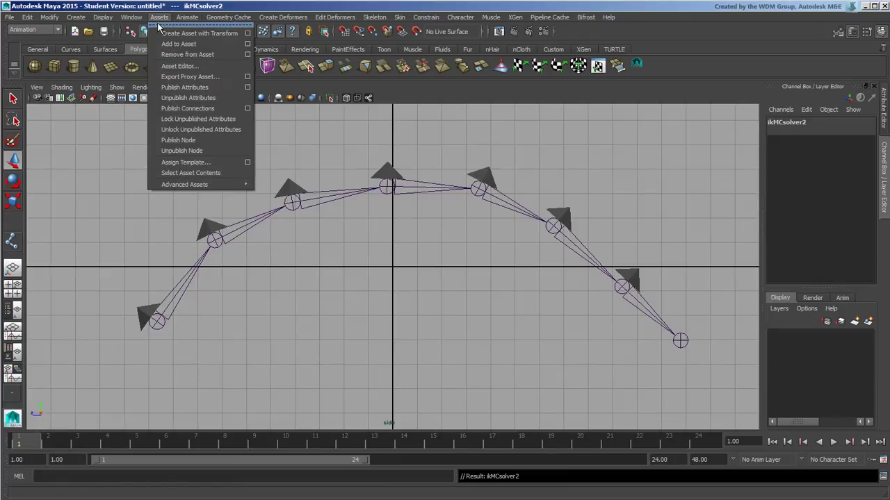
{"action": "left_click", "coordinate": [164, 8]}
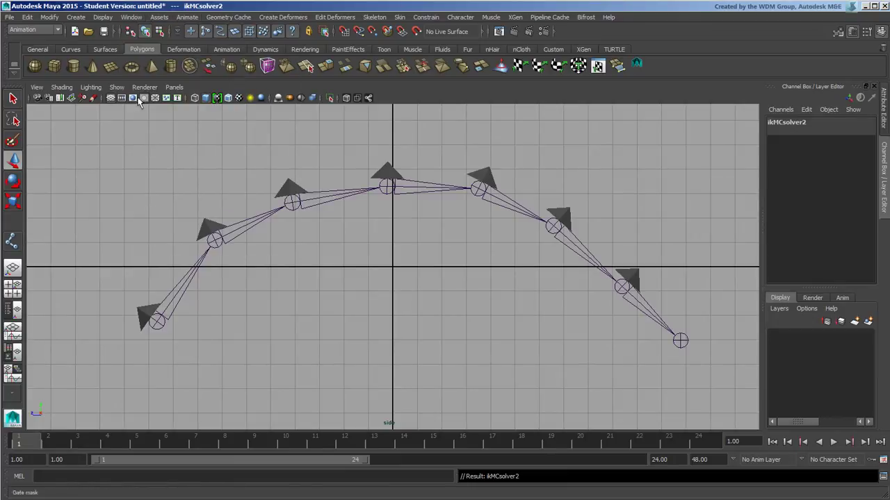
{"action": "left_click", "coordinate": [227, 49]}
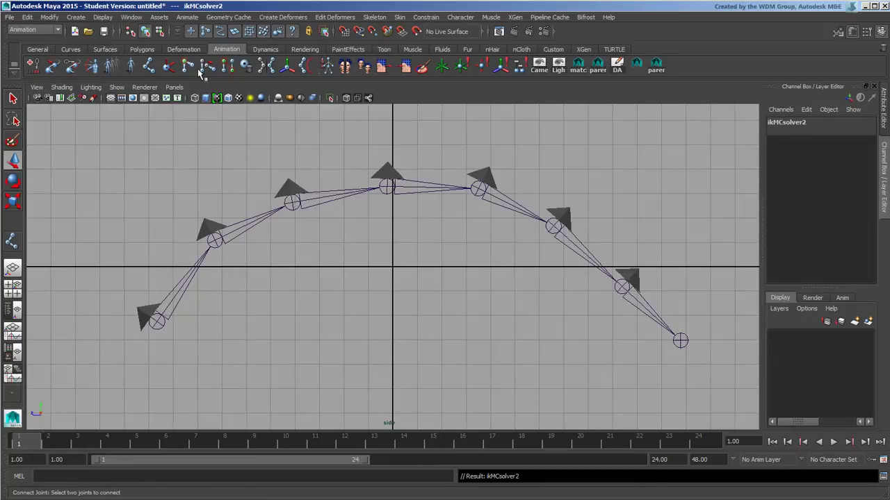
{"action": "left_click", "coordinate": [385, 19]}
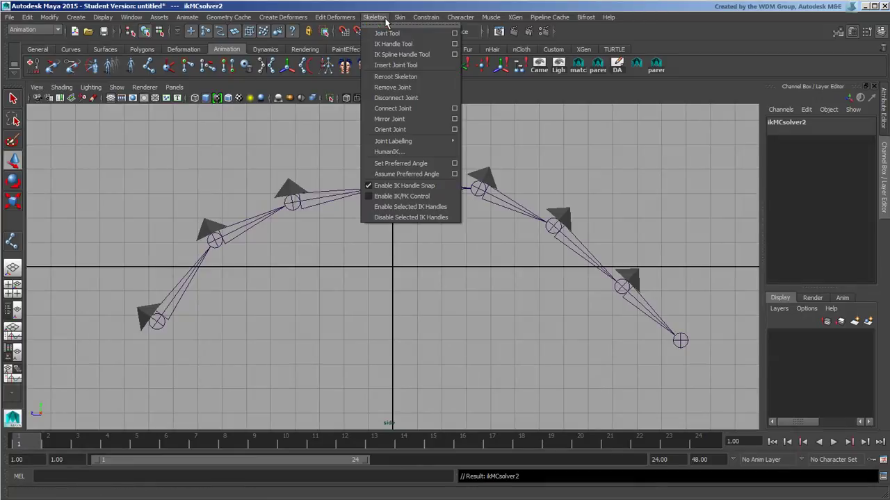
{"action": "left_click", "coordinate": [455, 44]}
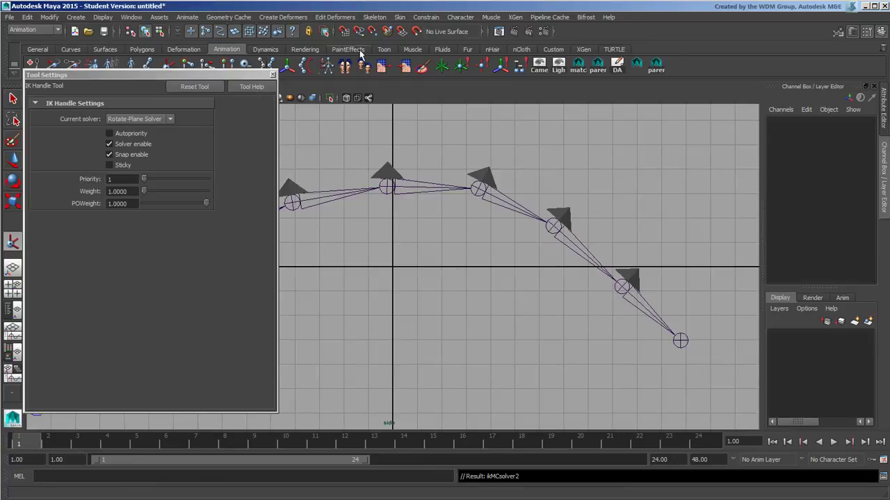
{"action": "left_click", "coordinate": [272, 74]}
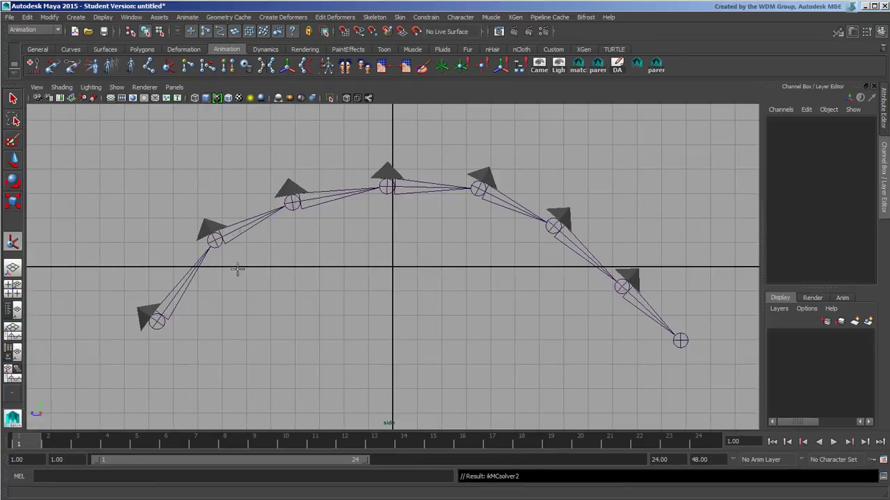
{"action": "left_click", "coordinate": [156, 320]}
Pick the end joint to create ikHandle1, then graph ikHandle1 and ikMCsolver2 with their connections in the Node Editor.
{"action": "left_click", "coordinate": [681, 340]}
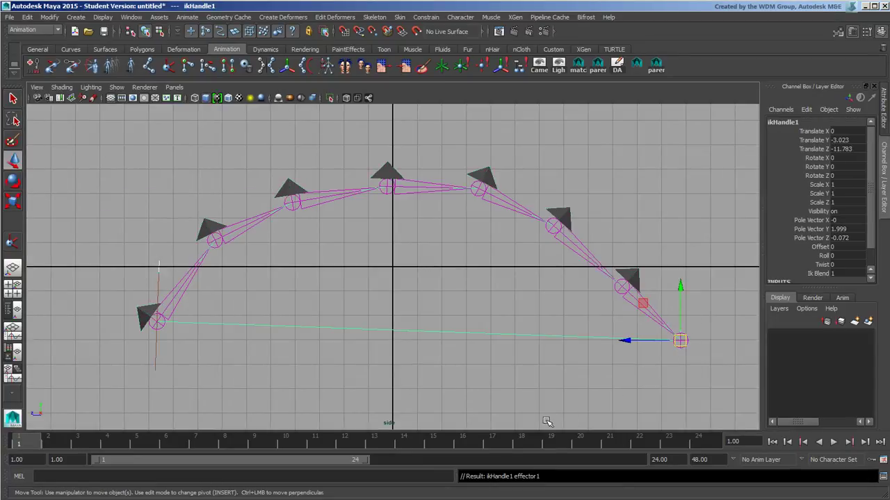
{"action": "left_click", "coordinate": [616, 65]}
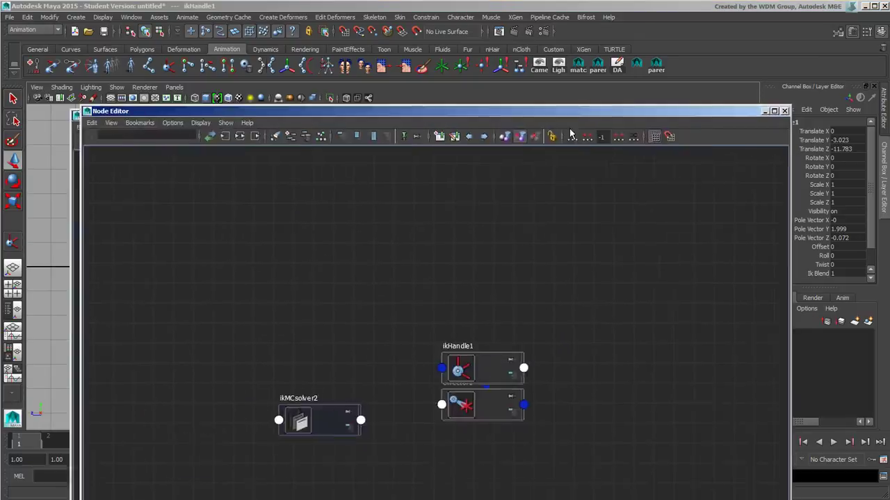
{"action": "left_click_drag", "start_coordinate": [526, 314], "coordinate": [670, 335]}
{"action": "left_click_drag", "start_coordinate": [525, 369], "coordinate": [399, 236]}
{"action": "left_click_drag", "start_coordinate": [675, 346], "coordinate": [477, 362]}
{"action": "left_click_drag", "start_coordinate": [322, 320], "coordinate": [524, 415]}
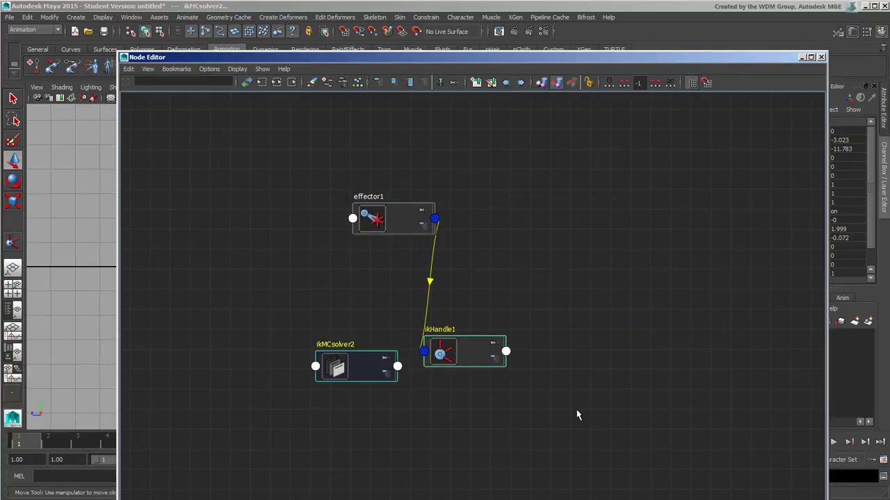
{"action": "left_click", "coordinate": [276, 83]}
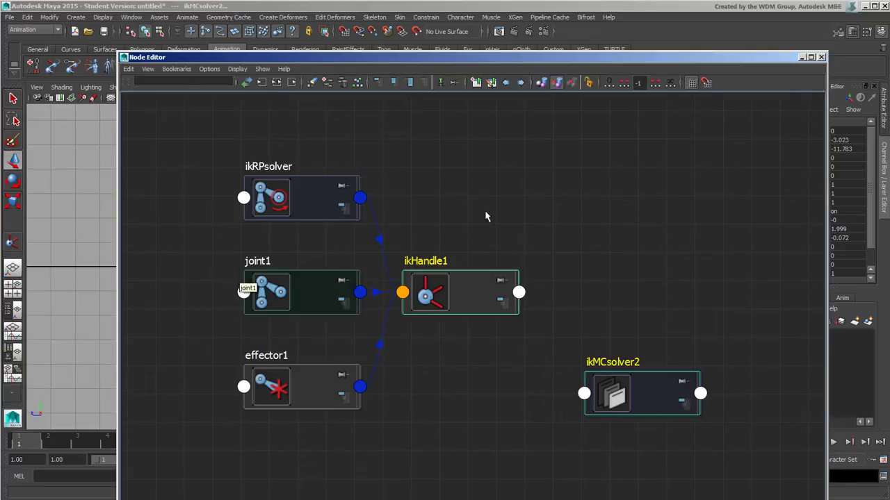
Arrange ikRPsolver, ikMCsolver2 and ikHandle1 in the graph and expand ikHandle1 to show all attributes.
{"action": "left_click_drag", "start_coordinate": [327, 198], "coordinate": [337, 176]}
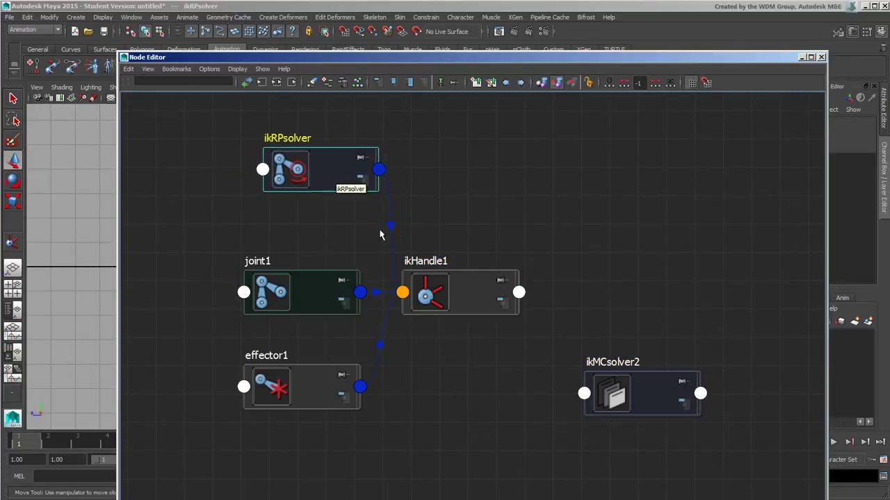
{"action": "left_click_drag", "start_coordinate": [619, 394], "coordinate": [314, 229]}
{"action": "left_click_drag", "start_coordinate": [277, 173], "coordinate": [254, 155]}
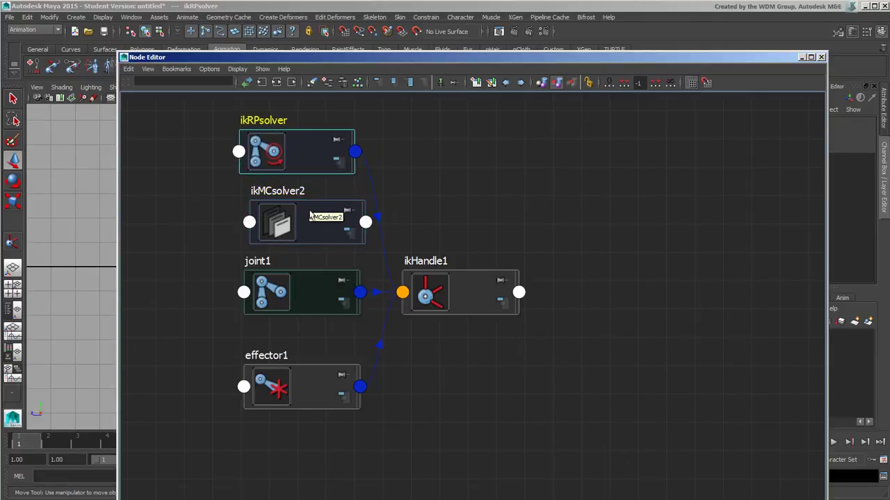
{"action": "left_click_drag", "start_coordinate": [299, 228], "coordinate": [271, 221]}
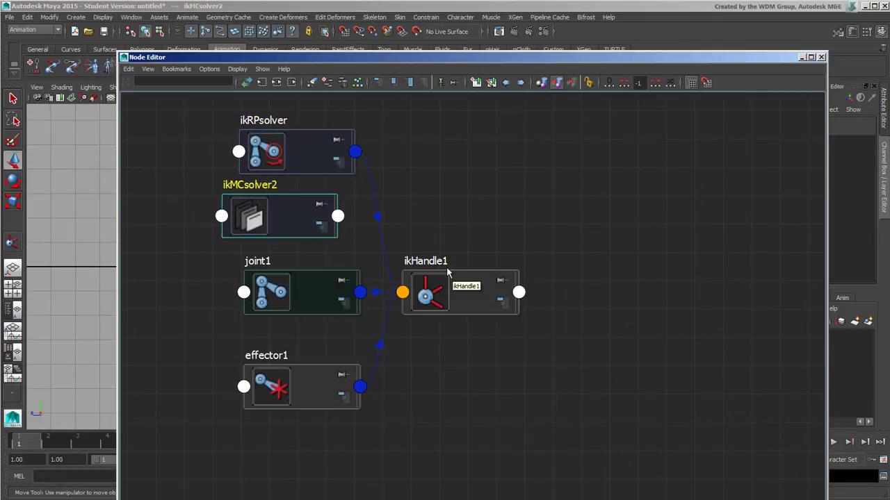
{"action": "left_click_drag", "start_coordinate": [487, 310], "coordinate": [628, 127]}
{"action": "left_click", "coordinate": [410, 82]}
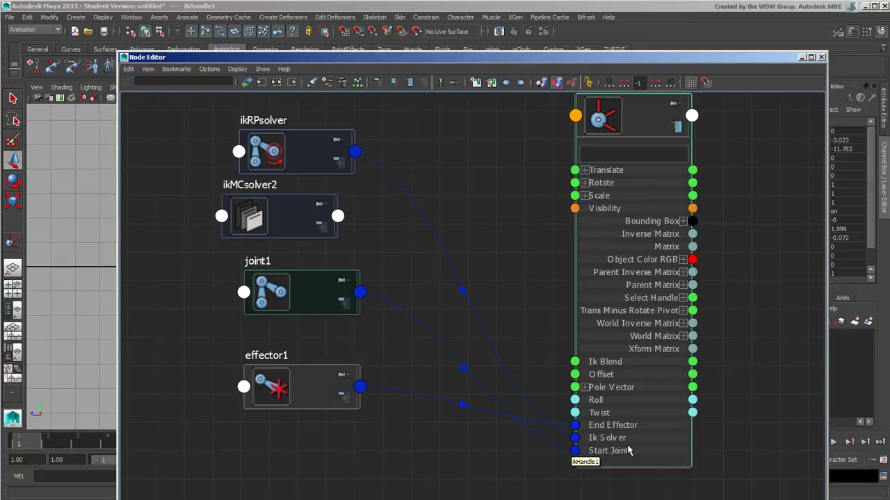
{"action": "left_click_drag", "start_coordinate": [323, 226], "coordinate": [342, 232]}
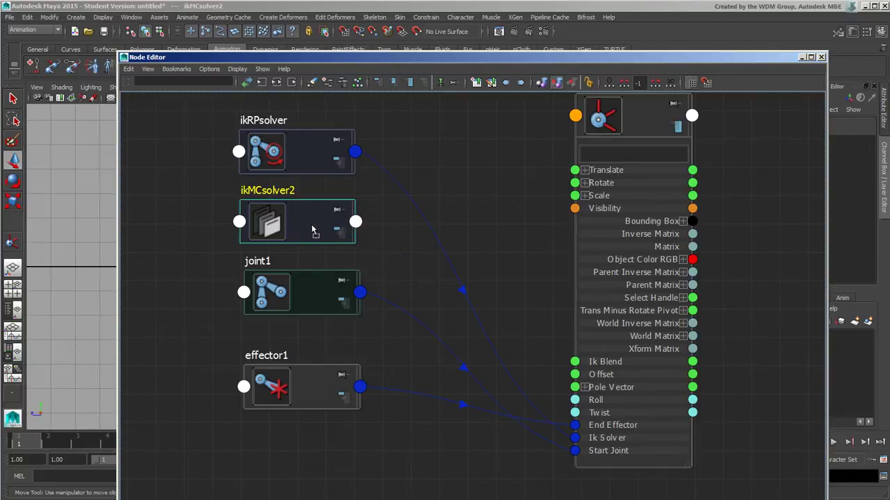
Load ikMCsolver2 and ikHandle1 into the Connection Editor and adjust its Left and Right Display filters.
{"action": "middle_click_drag", "start_coordinate": [652, 124], "coordinate": [655, 123]}
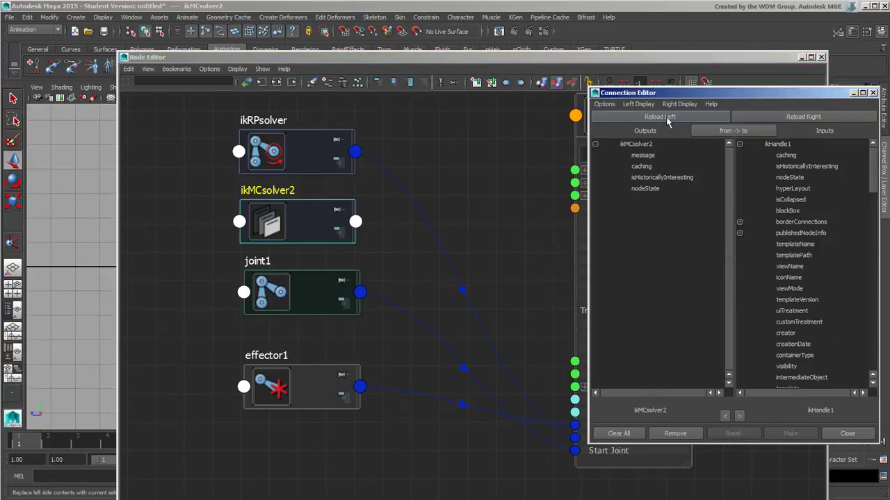
{"action": "left_click_drag", "start_coordinate": [751, 92], "coordinate": [557, 83]}
{"action": "left_click", "coordinate": [449, 95]}
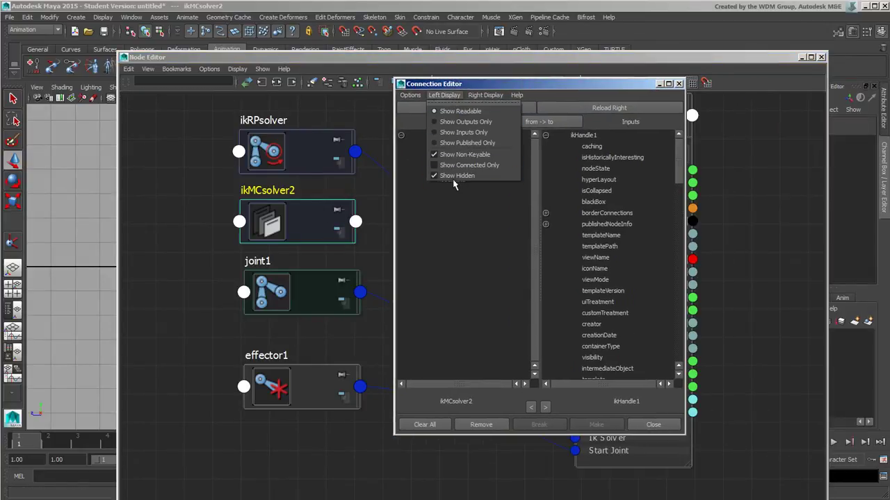
{"action": "left_click", "coordinate": [485, 95]}
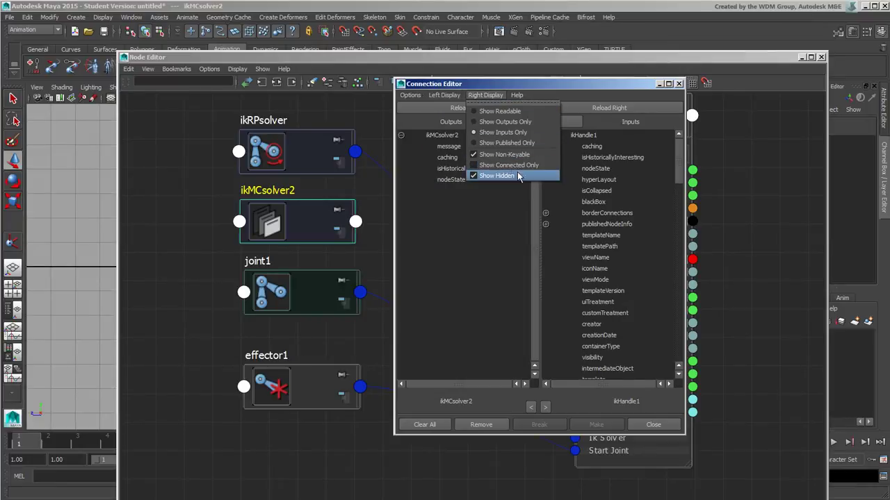
{"action": "left_click", "coordinate": [593, 87]}
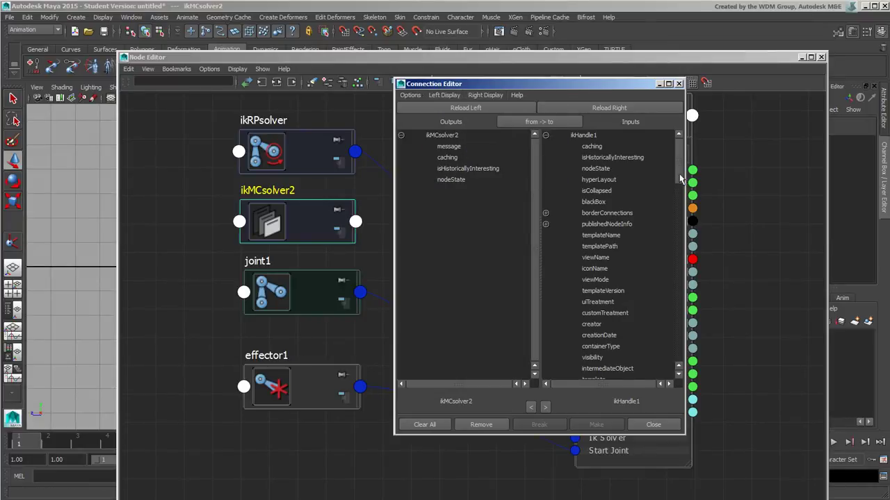
{"action": "left_click_drag", "start_coordinate": [678, 177], "coordinate": [676, 147]}
{"action": "left_click_drag", "start_coordinate": [567, 87], "coordinate": [608, 83]}
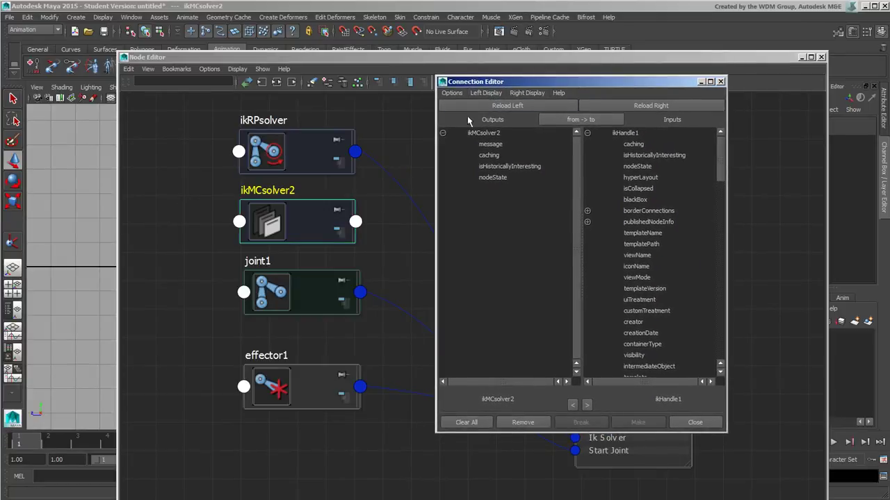
{"action": "left_click", "coordinate": [486, 92]}
{"action": "left_click", "coordinate": [532, 153]}
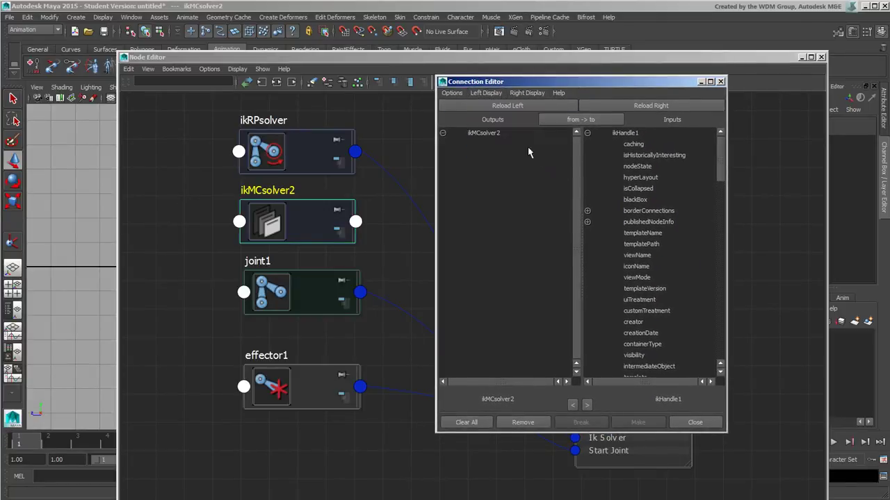
{"action": "left_click", "coordinate": [479, 93]}
{"action": "left_click", "coordinate": [521, 160]}
{"action": "left_click_drag", "start_coordinate": [607, 89], "coordinate": [484, 90]}
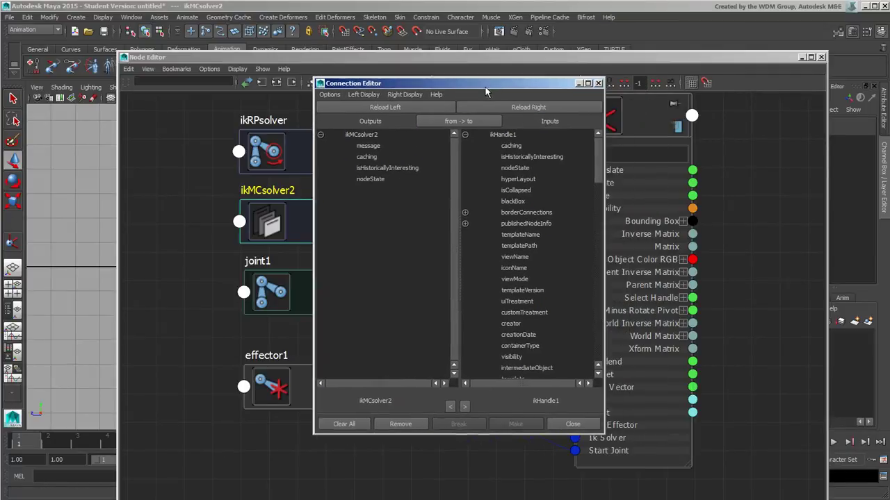
Connect ikMCsolver2.message to ikHandle1.ikSolver, then close the Connection Editor and minimize the Node Editor.
{"action": "left_click", "coordinate": [372, 146]}
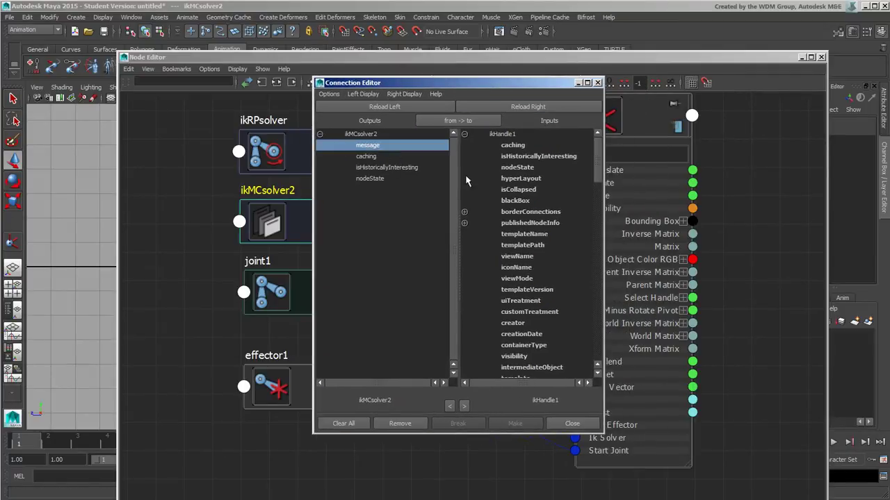
{"action": "left_click_drag", "start_coordinate": [596, 175], "coordinate": [590, 309]}
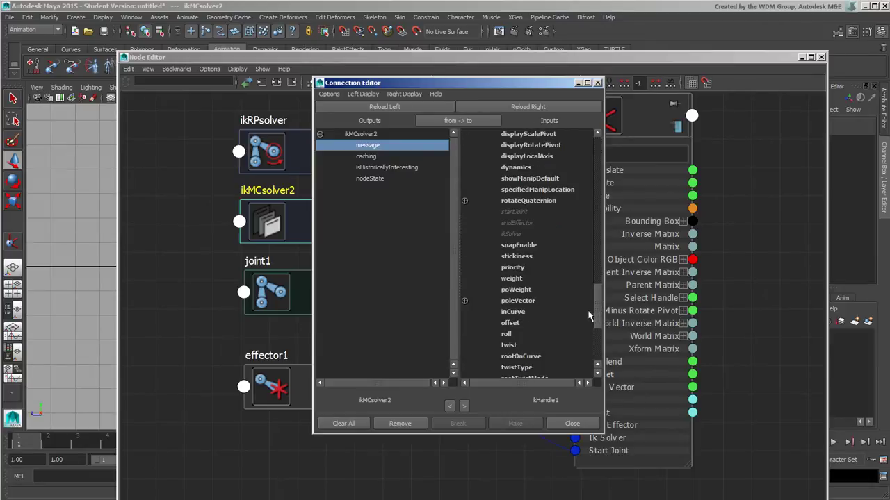
{"action": "left_click", "coordinate": [526, 236]}
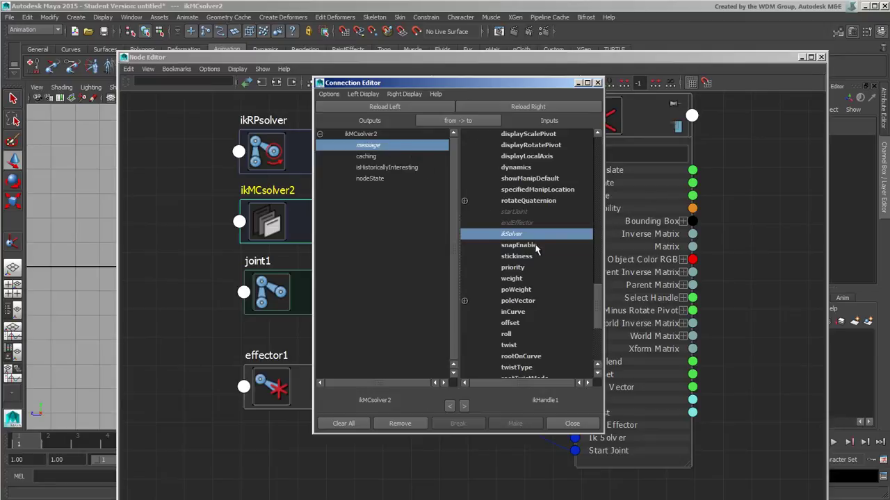
{"action": "left_click_drag", "start_coordinate": [534, 94], "coordinate": [431, 102]}
{"action": "left_click", "coordinate": [495, 92]}
{"action": "left_click_drag", "start_coordinate": [304, 228], "coordinate": [331, 227]}
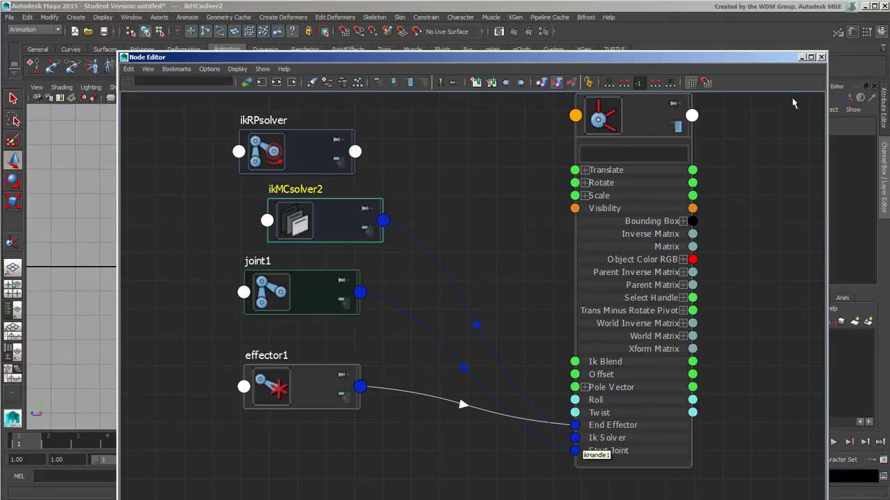
{"action": "left_click", "coordinate": [800, 58]}
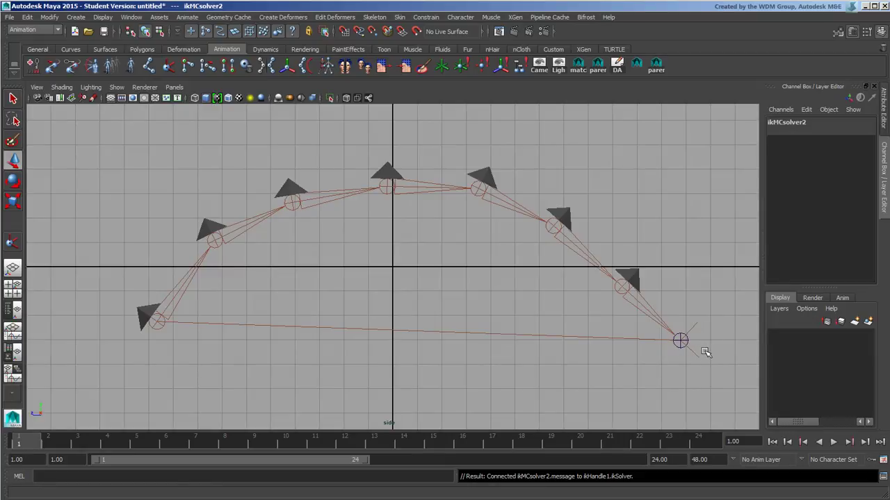
Move ikHandle1 up to bend the chain, then in the perspective view drag it to nearly straighten it.
{"action": "left_click", "coordinate": [682, 342]}
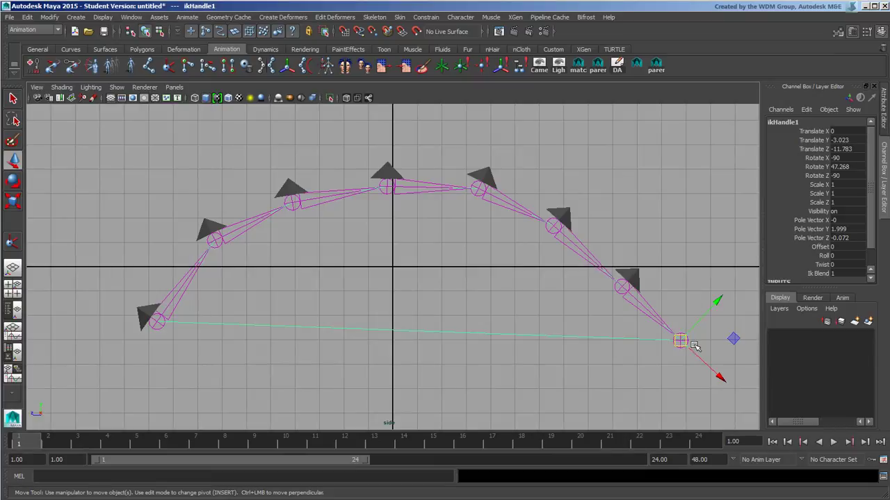
{"action": "left_click_drag", "start_coordinate": [693, 344], "coordinate": [539, 180]}
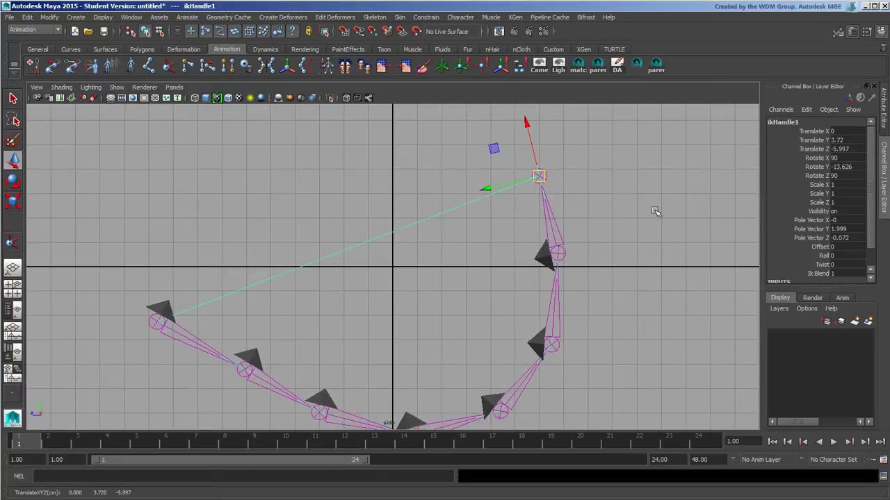
{"action": "key", "text": "space"}
{"action": "key", "text": "space"}
{"action": "left_click_drag", "start_coordinate": [608, 217], "coordinate": [480, 274], "text": "alt"}
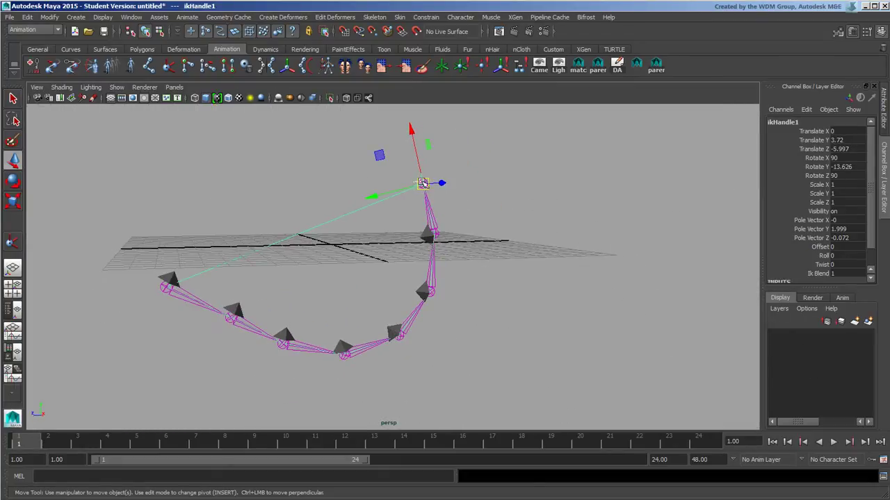
{"action": "left_click_drag", "start_coordinate": [421, 186], "coordinate": [413, 308]}
Rotate joints 4, 5, 6 and 7 in turn to bend the chain down, then up at the end.
{"action": "right_click_drag", "start_coordinate": [412, 308], "coordinate": [334, 293], "text": "alt"}
{"action": "left_click_drag", "start_coordinate": [335, 293], "coordinate": [353, 229], "text": "alt"}
{"action": "left_click", "coordinate": [347, 198]}
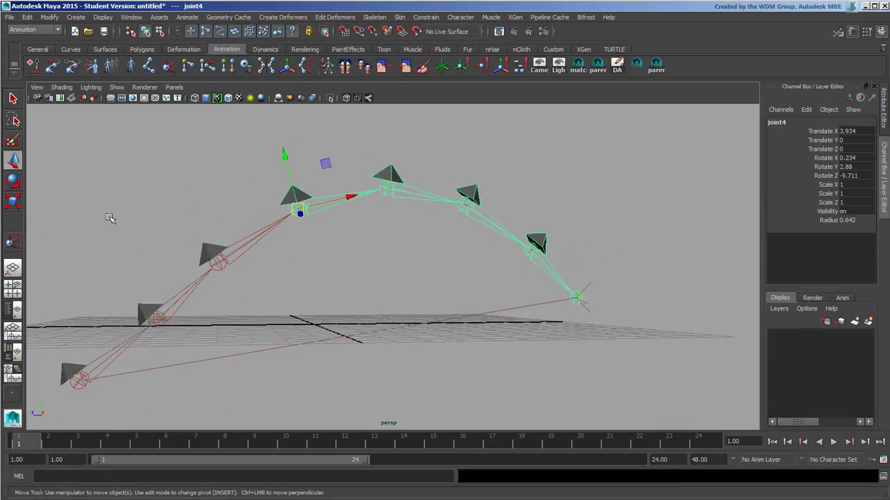
{"action": "left_click", "coordinate": [17, 181]}
{"action": "left_click_drag", "start_coordinate": [328, 171], "coordinate": [405, 264]}
{"action": "left_click", "coordinate": [407, 271]}
{"action": "left_click_drag", "start_coordinate": [405, 204], "coordinate": [392, 204]}
{"action": "left_click", "coordinate": [459, 288]}
{"action": "left_click_drag", "start_coordinate": [459, 238], "coordinate": [409, 253]}
{"action": "left_click", "coordinate": [548, 257]}
{"action": "left_click_drag", "start_coordinate": [508, 217], "coordinate": [440, 265]}
Move ikHandle1 with the chain following, then rotate joint6 and joint7 further.
{"action": "key", "text": "w"}
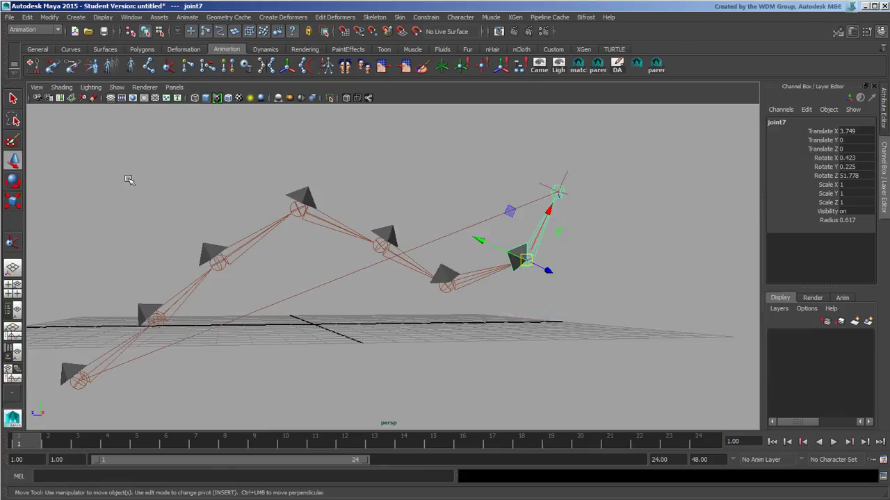
{"action": "left_click", "coordinate": [562, 182]}
{"action": "left_click_drag", "start_coordinate": [556, 193], "coordinate": [596, 294]}
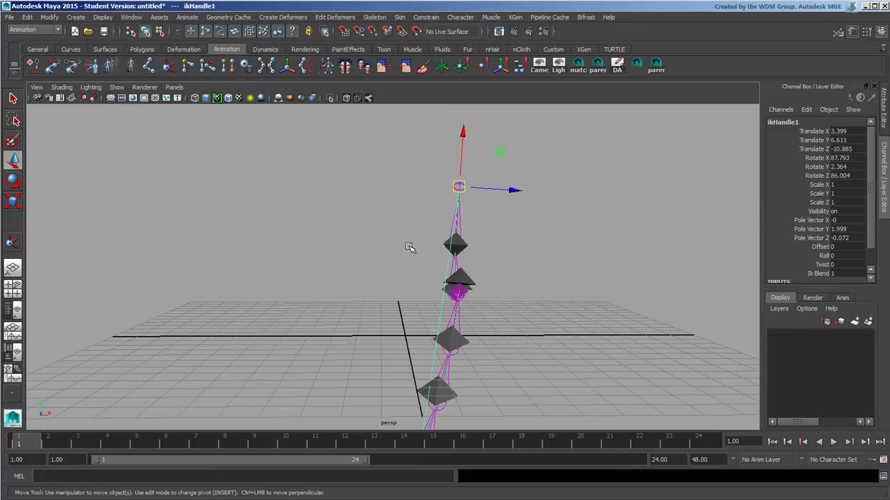
{"action": "left_click", "coordinate": [454, 257]}
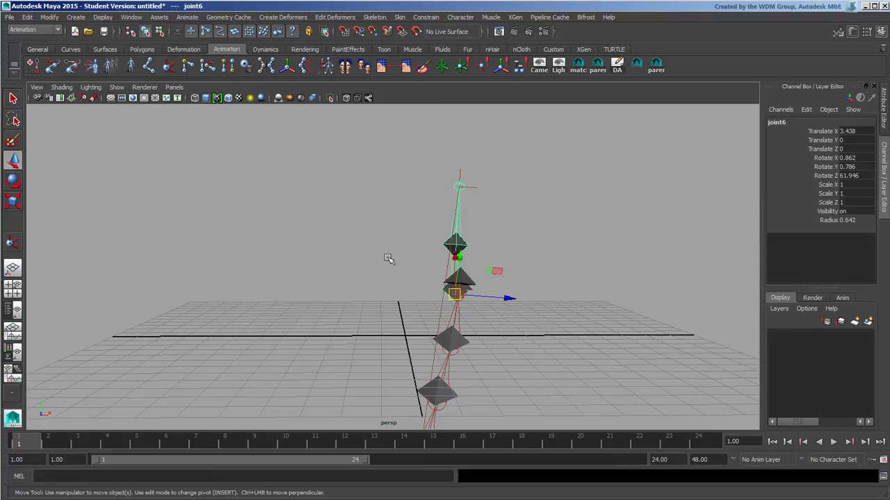
{"action": "left_click", "coordinate": [13, 181]}
{"action": "left_click_drag", "start_coordinate": [498, 318], "coordinate": [479, 298]}
{"action": "left_click", "coordinate": [429, 220]}
{"action": "left_click", "coordinate": [450, 232]}
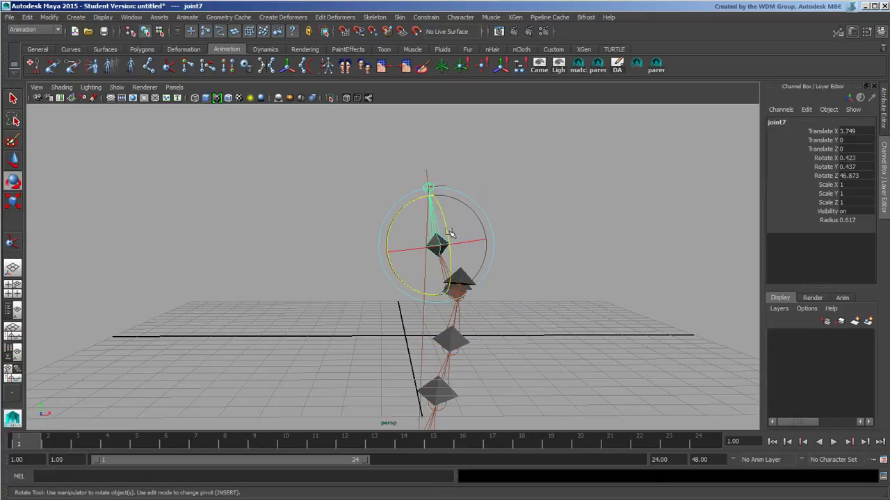
{"action": "left_click_drag", "start_coordinate": [476, 242], "coordinate": [469, 244]}
{"action": "left_click_drag", "start_coordinate": [406, 208], "coordinate": [394, 218]}
{"action": "left_click", "coordinate": [496, 219]}
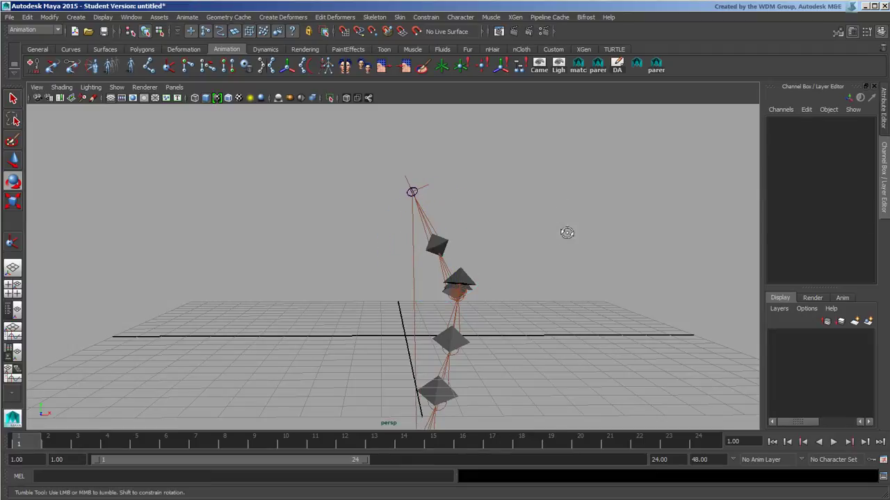
Move ikHandle1 to -0.417, 6.546, -9.92 so the chain's tail curls upward to it.
{"action": "left_click_drag", "start_coordinate": [566, 235], "coordinate": [455, 203], "text": "alt"}
{"action": "left_click", "coordinate": [457, 180]}
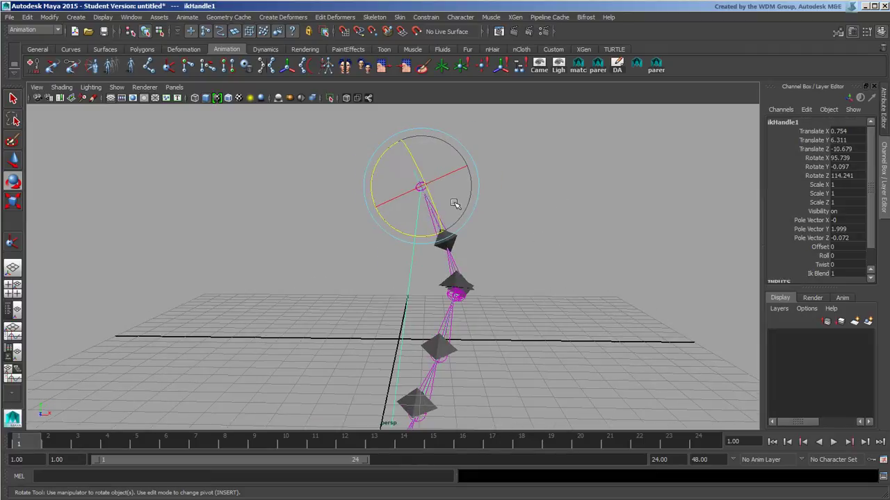
{"action": "left_click", "coordinate": [14, 160]}
{"action": "left_click", "coordinate": [428, 187]}
{"action": "left_click_drag", "start_coordinate": [425, 197], "coordinate": [415, 212]}
{"action": "left_click_drag", "start_coordinate": [547, 260], "coordinate": [422, 248], "text": "alt"}
{"action": "left_click_drag", "start_coordinate": [484, 258], "coordinate": [159, 323], "text": "alt"}
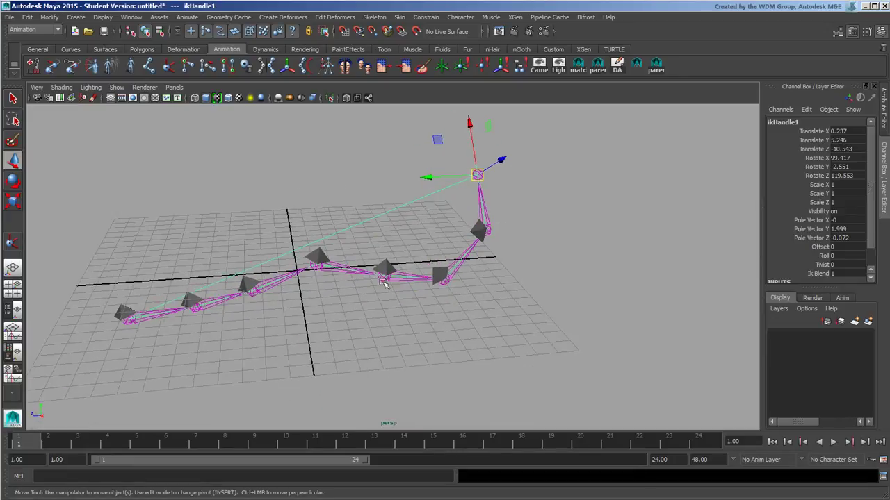
{"action": "left_click_drag", "start_coordinate": [478, 176], "coordinate": [500, 216]}
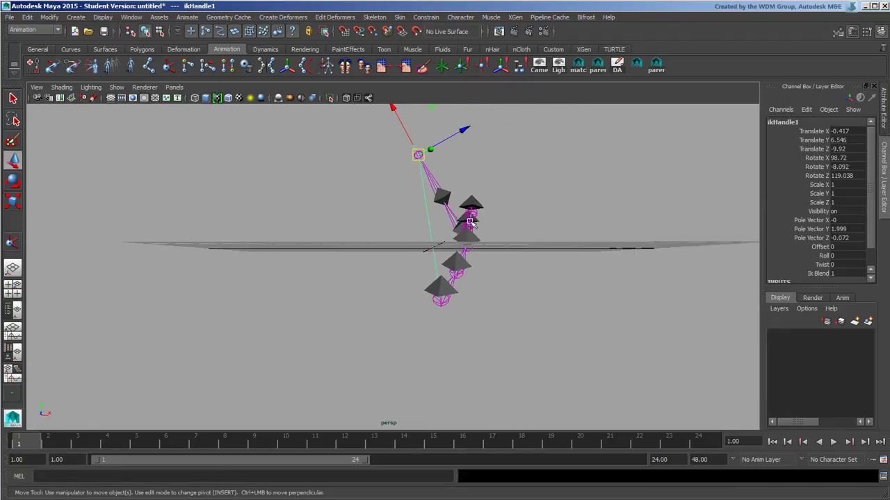
{"action": "left_click_drag", "start_coordinate": [530, 247], "coordinate": [374, 286], "text": "alt"}
Rotate joint3 to swing the joint chain downward.
{"action": "left_click", "coordinate": [233, 301]}
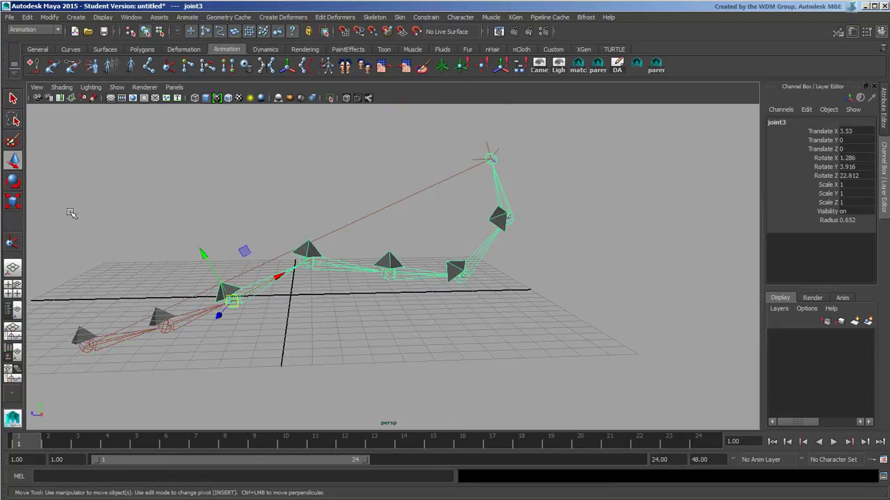
{"action": "left_click", "coordinate": [13, 182]}
{"action": "left_click_drag", "start_coordinate": [262, 265], "coordinate": [498, 213]}
{"action": "left_click", "coordinate": [333, 267]}
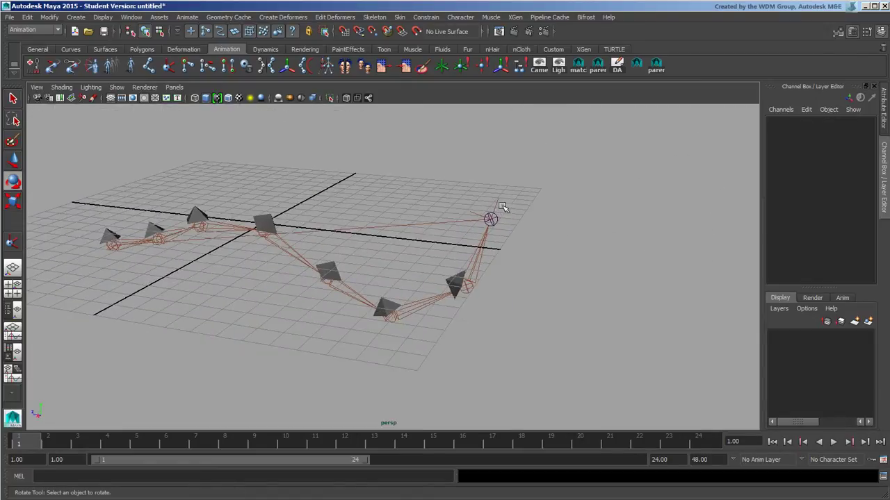
Drag ikHandle1 to -0.541, 2.085, -10.345, bending the chain into an S-curve, then select the root joint.
{"action": "left_click", "coordinate": [500, 208]}
{"action": "key", "text": "w"}
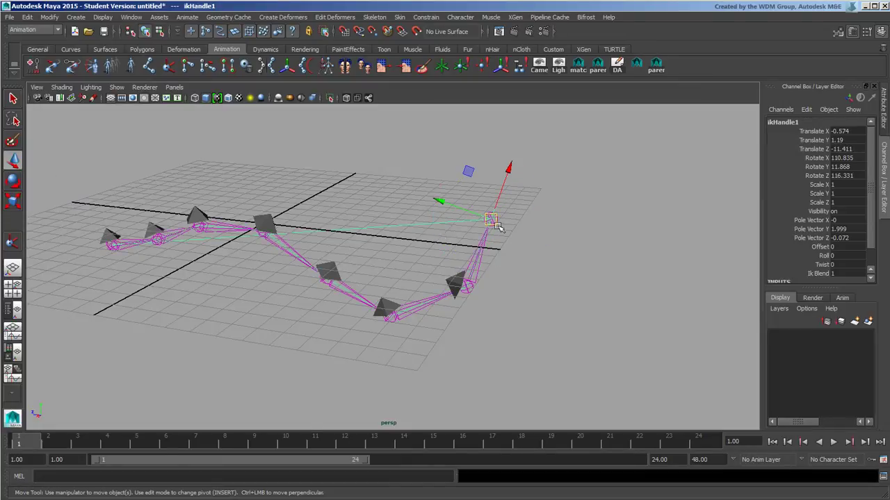
{"action": "left_click_drag", "start_coordinate": [497, 226], "coordinate": [469, 195]}
{"action": "left_click_drag", "start_coordinate": [391, 260], "coordinate": [375, 272], "text": "alt"}
{"action": "right_click_drag", "start_coordinate": [376, 272], "coordinate": [322, 272], "text": "alt"}
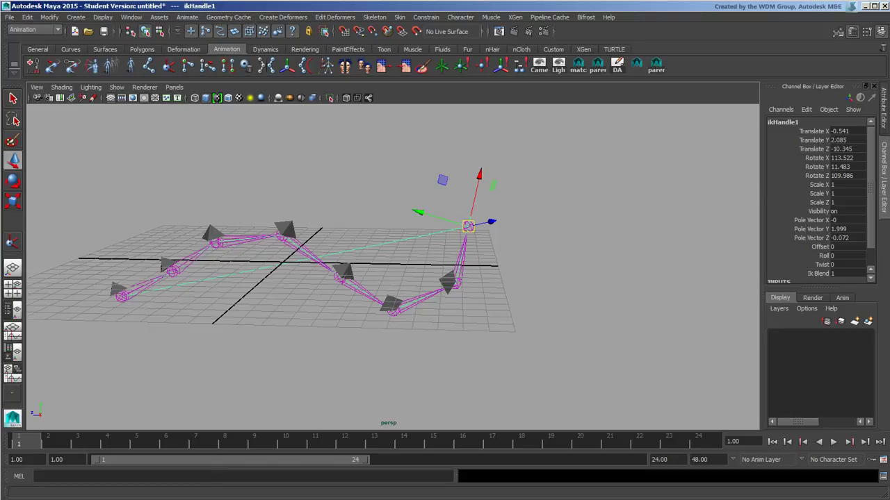
{"action": "left_click_drag", "start_coordinate": [326, 260], "coordinate": [207, 294], "text": "alt"}
{"action": "left_click", "coordinate": [200, 289]}
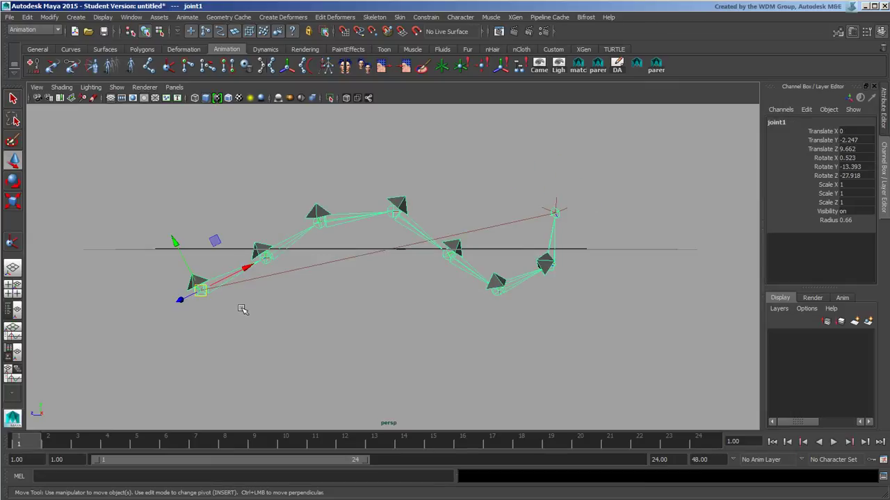
Delete the joint chain and IK handle, then confirm ik2Bsolver.mll and ikSpringSolver.mll are loaded in the Plug-in Manager.
{"action": "key", "text": "Delete"}
{"action": "left_click", "coordinate": [133, 19]}
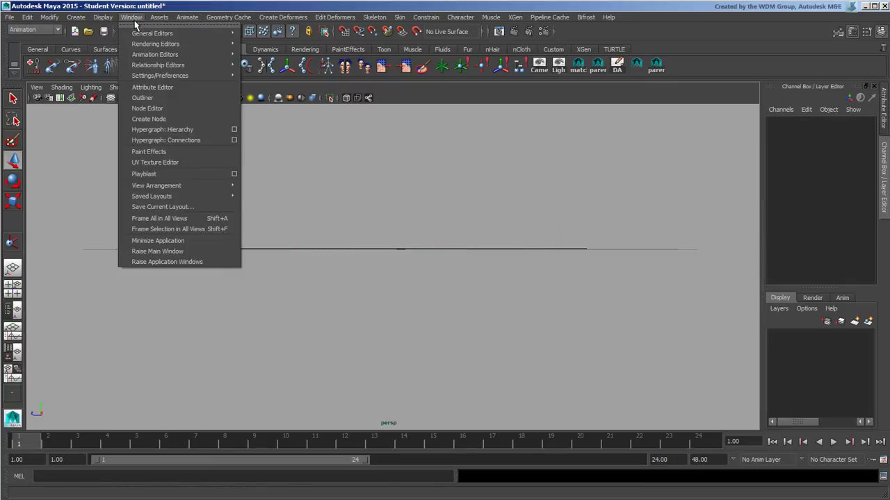
{"action": "mouse_move", "coordinate": [212, 75]}
{"action": "left_click", "coordinate": [303, 169]}
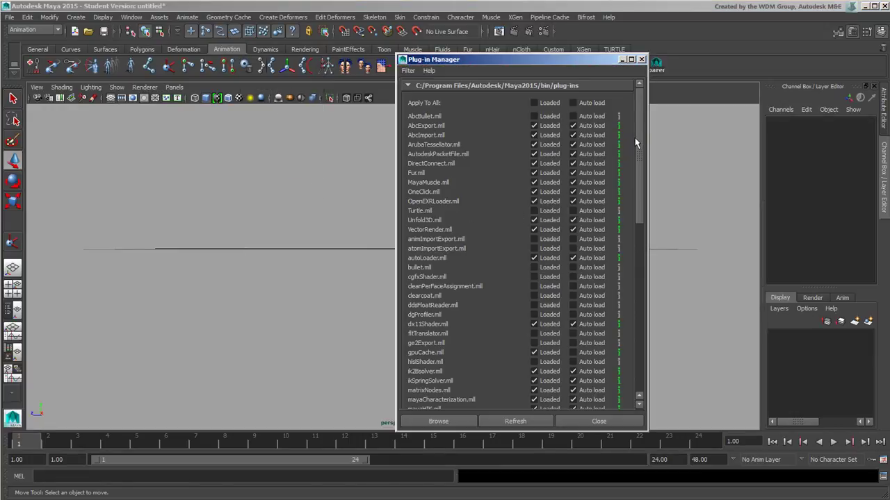
{"action": "left_click_drag", "start_coordinate": [638, 136], "coordinate": [640, 210]}
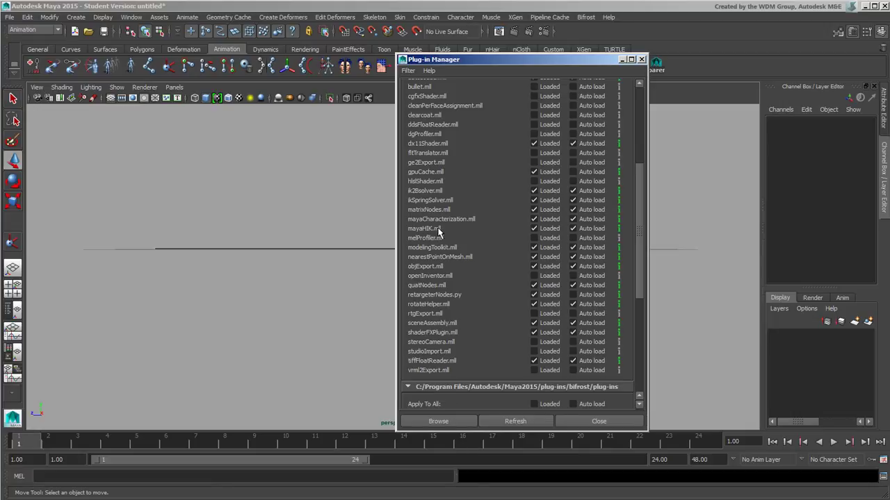
Close the Plug-in Manager, review the IK Handle Tool's solver list, and keep Rotate-Plane Solver.
{"action": "left_click", "coordinate": [641, 59]}
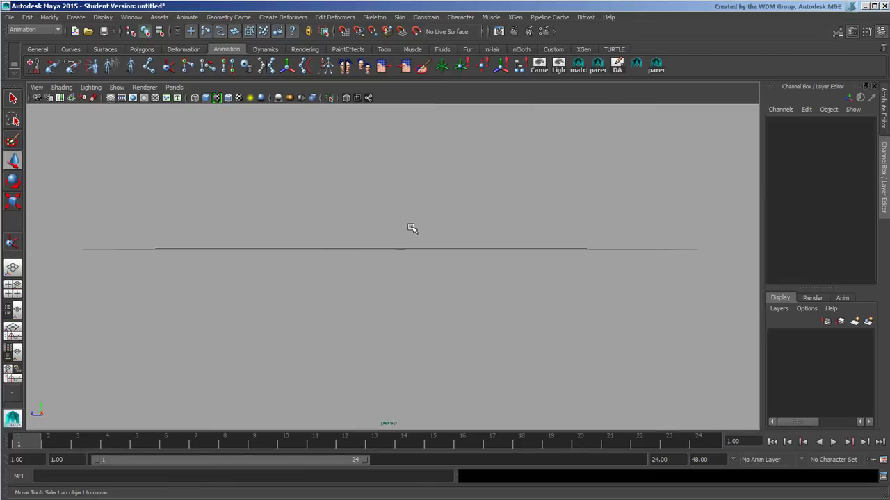
{"action": "left_click_drag", "start_coordinate": [411, 229], "coordinate": [285, 306], "text": "alt"}
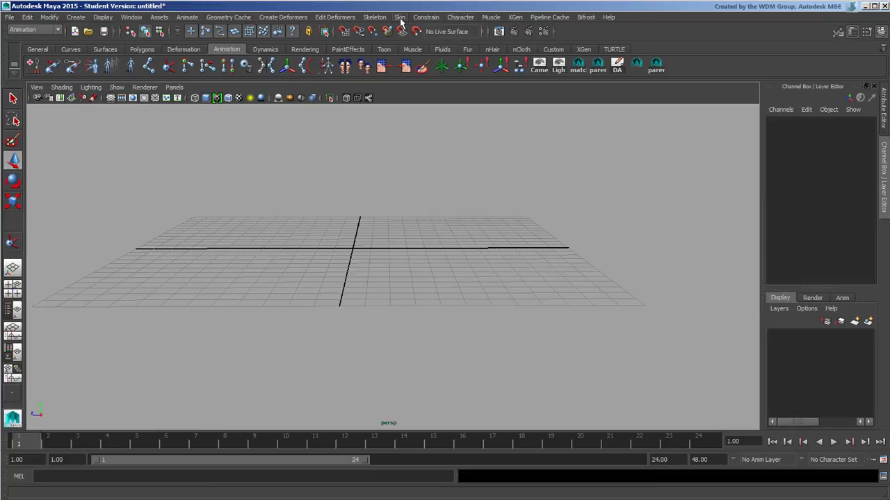
{"action": "left_click", "coordinate": [375, 18]}
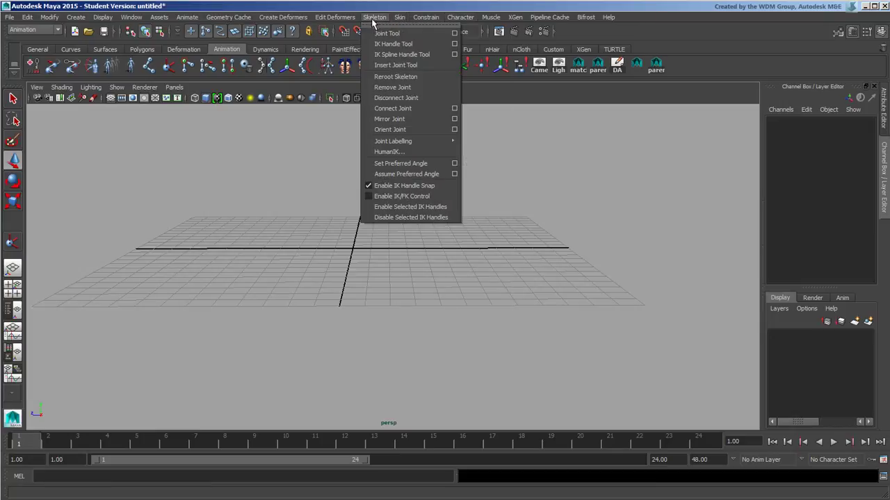
{"action": "left_click", "coordinate": [455, 44]}
{"action": "left_click", "coordinate": [169, 119]}
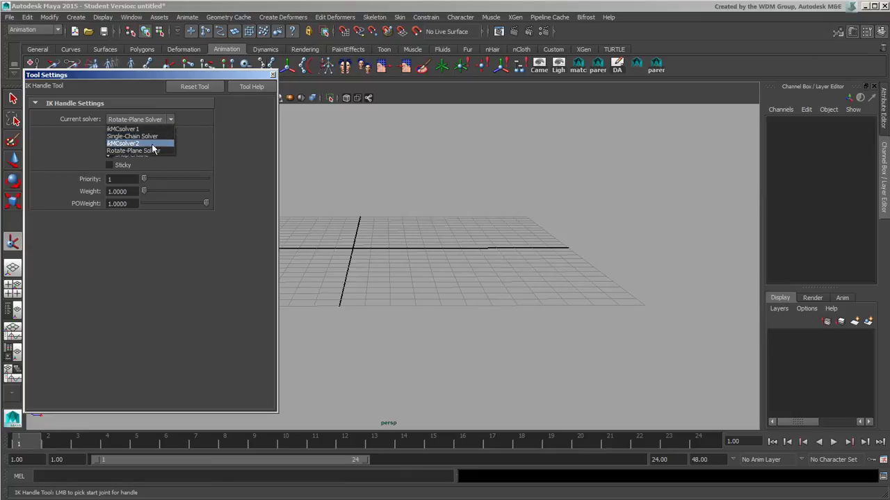
{"action": "left_click", "coordinate": [217, 143]}
{"action": "left_click", "coordinate": [167, 119]}
{"action": "left_click", "coordinate": [205, 137]}
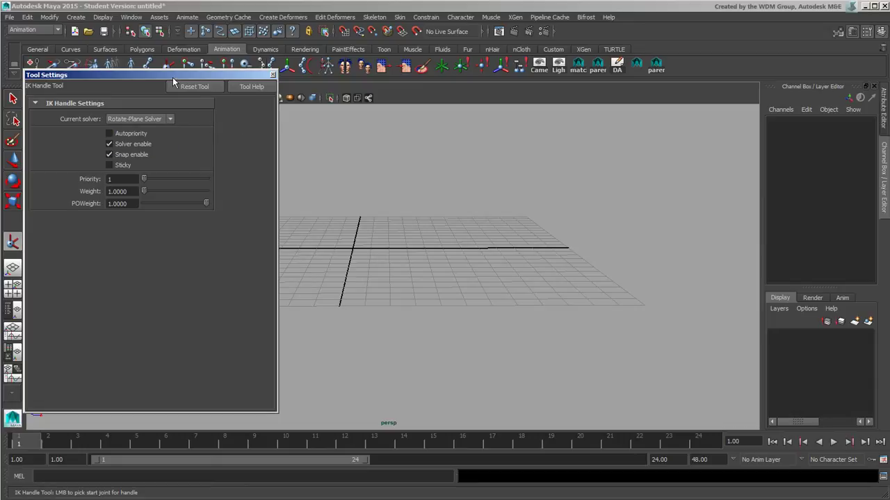
{"action": "left_click", "coordinate": [335, 68]}
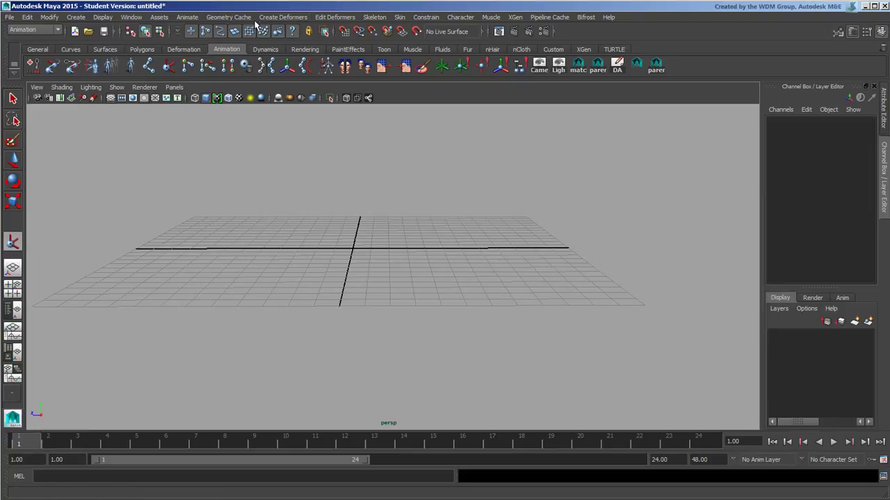
Run the MEL command ikSpringSolver and check it in the IK Handle Tool's Current solver list.
{"action": "left_click", "coordinate": [81, 479]}
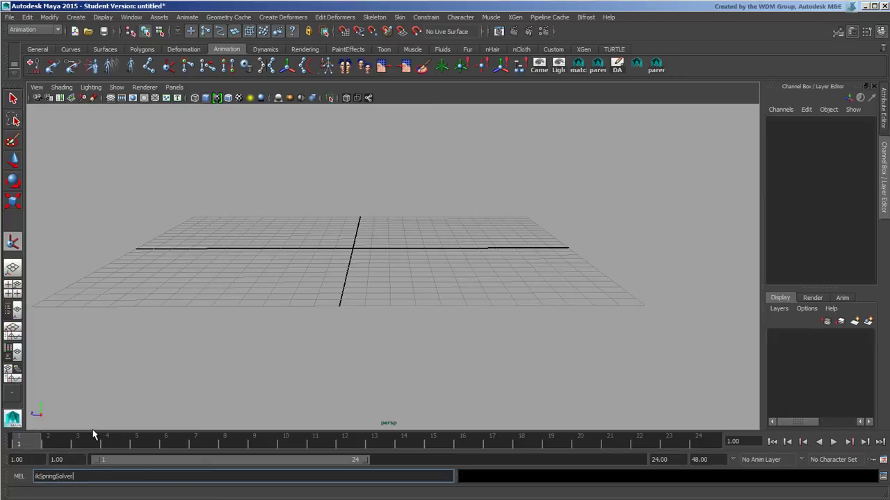
{"action": "key", "text": "Return"}
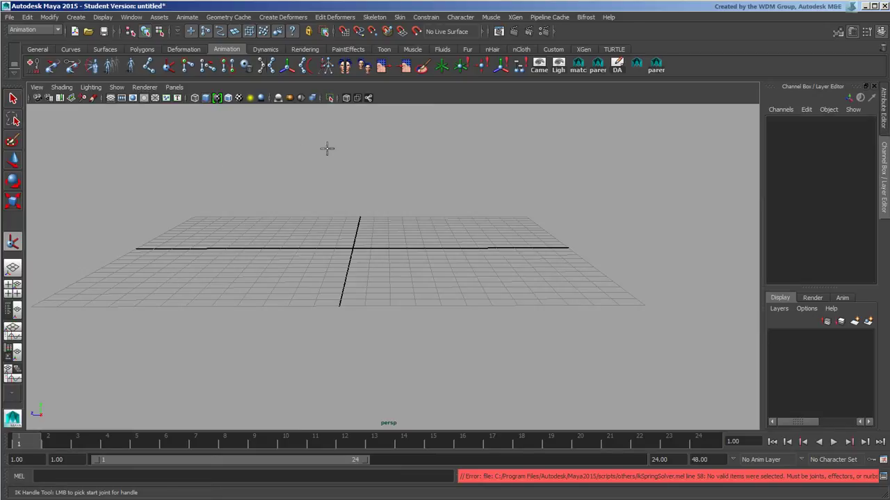
{"action": "left_click", "coordinate": [290, 18]}
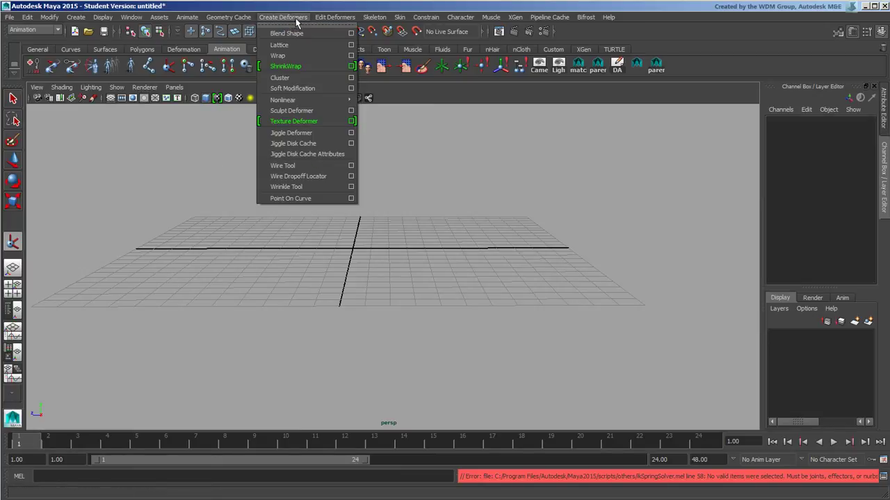
{"action": "mouse_move", "coordinate": [374, 18]}
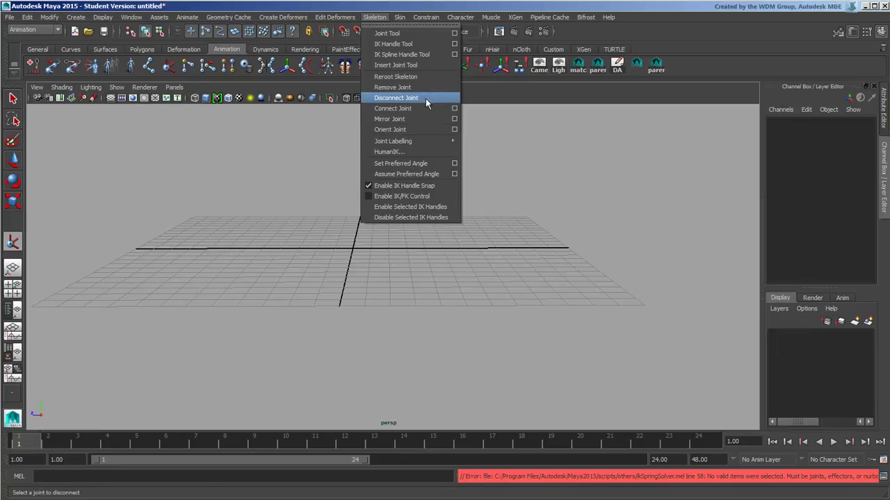
{"action": "left_click", "coordinate": [455, 43]}
{"action": "left_click", "coordinate": [212, 114]}
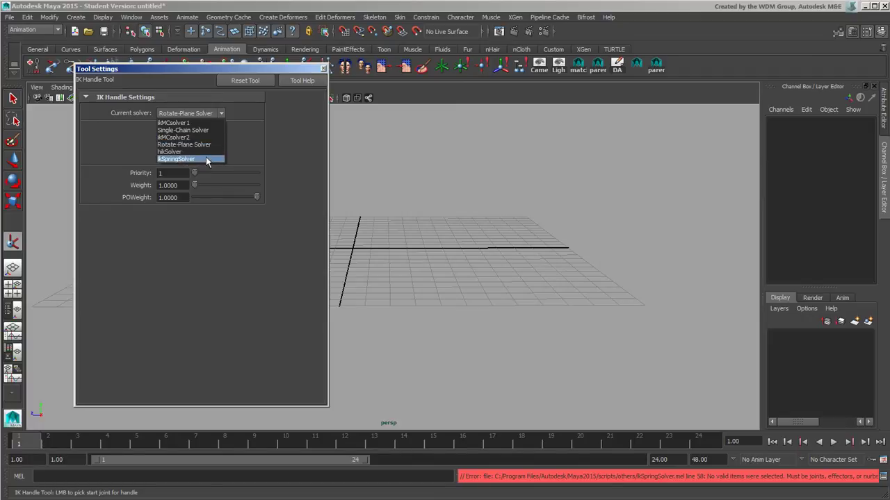
{"action": "left_click", "coordinate": [272, 132]}
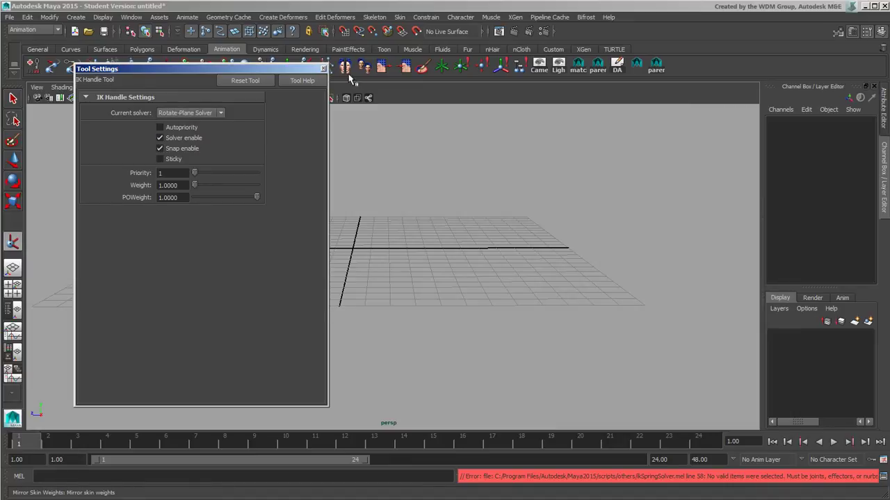
{"action": "left_click", "coordinate": [323, 68]}
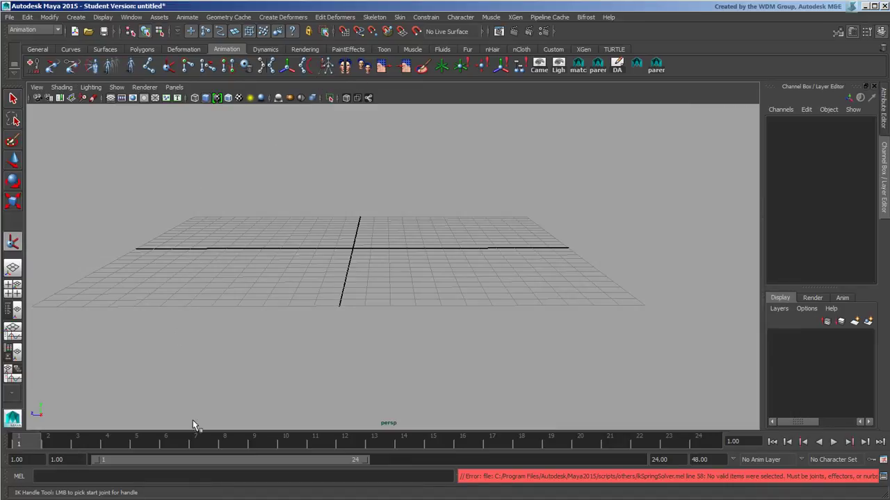
Run ik2Bsolver in the MEL command line and confirm it in the solver list, keeping Rotate-Plane Solver.
{"action": "left_click", "coordinate": [111, 477]}
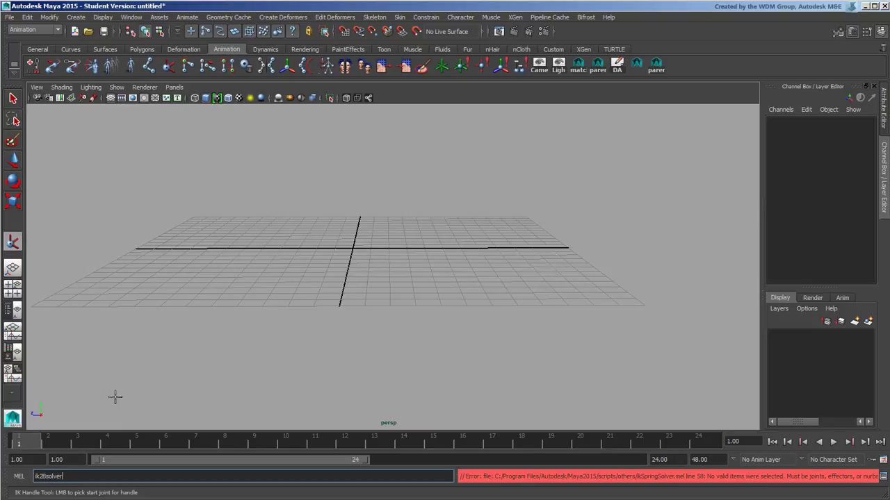
{"action": "key", "text": "Return"}
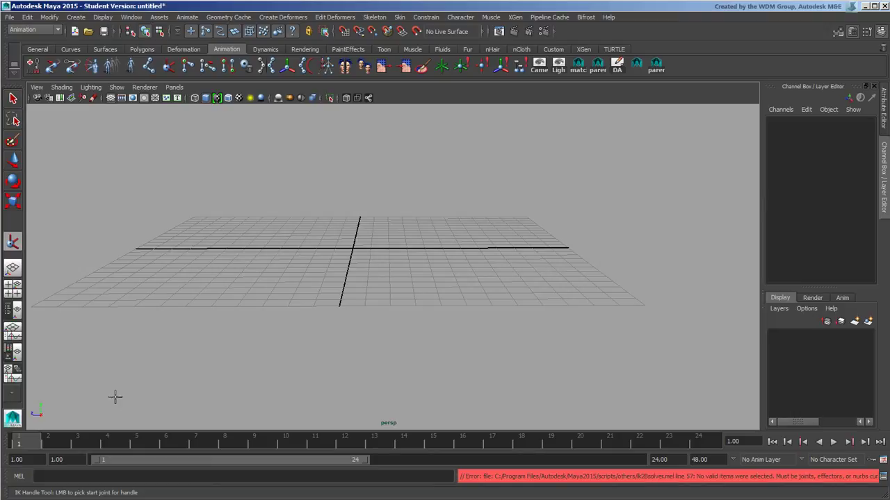
{"action": "left_click", "coordinate": [243, 16]}
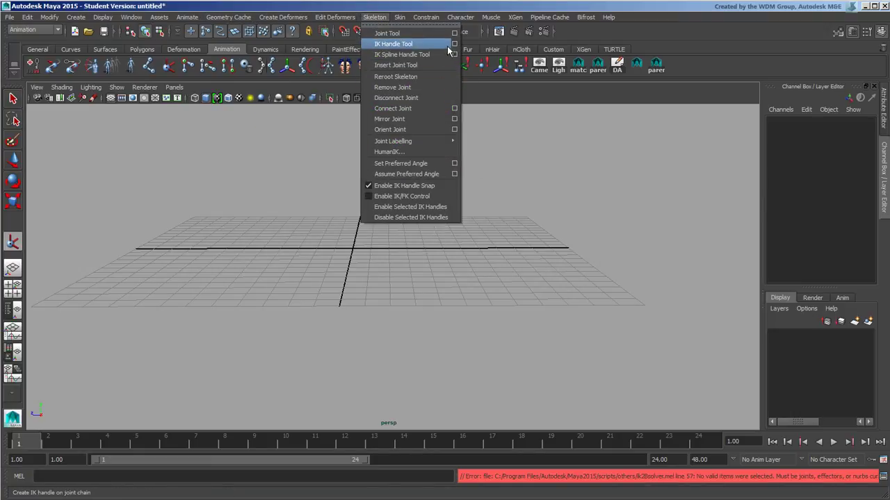
{"action": "left_click", "coordinate": [454, 44]}
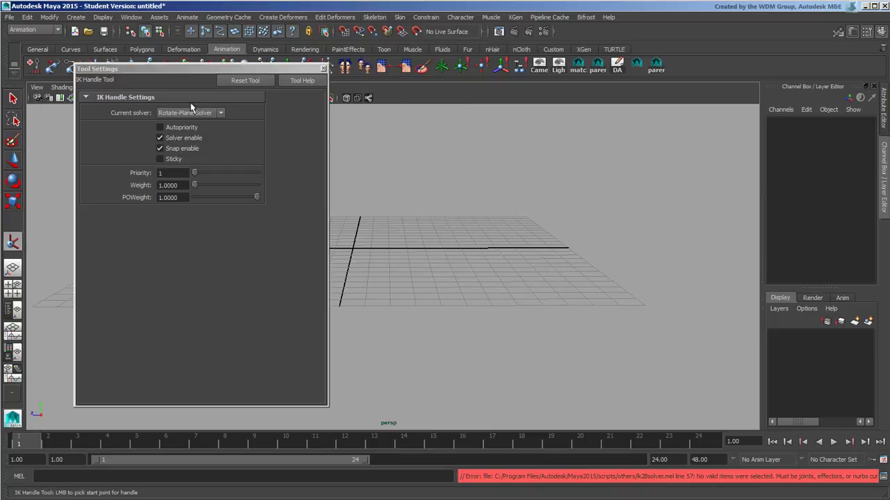
{"action": "left_click", "coordinate": [219, 113]}
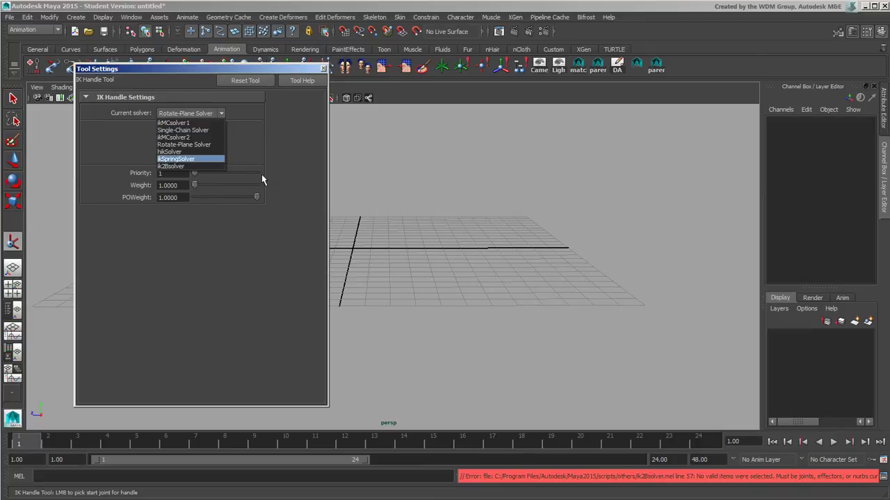
{"action": "left_click", "coordinate": [295, 150]}
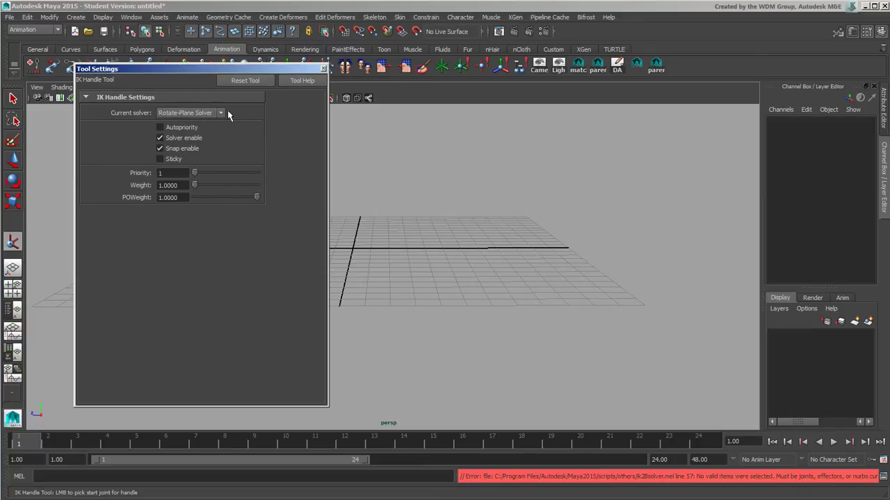
{"action": "left_click_drag", "start_coordinate": [282, 73], "coordinate": [292, 91]}
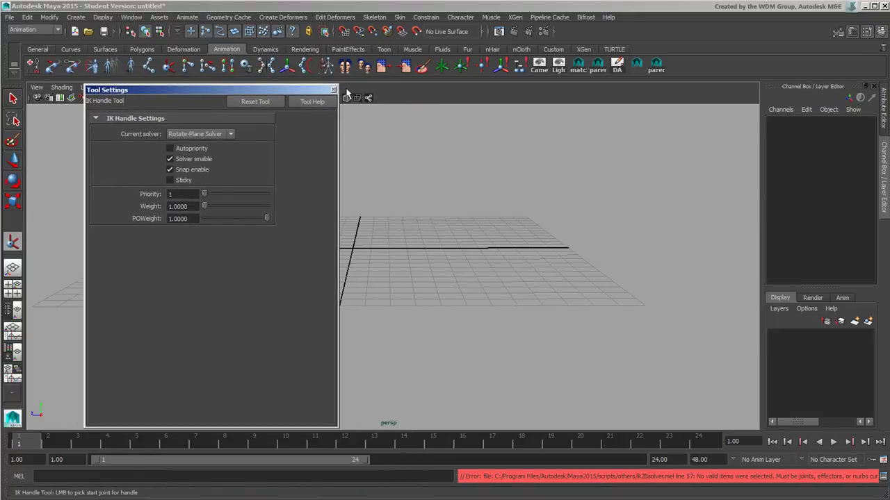